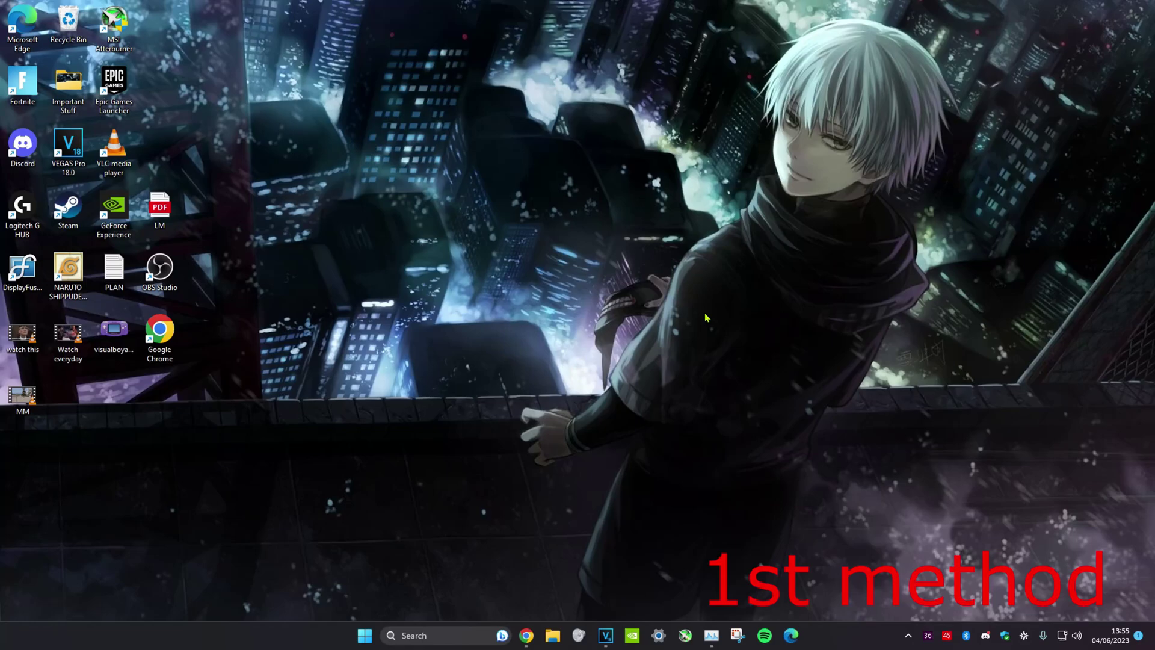
Step: Search for 'file explorer' and open File Explorer at This PC
click(439, 627)
text(file explorer)
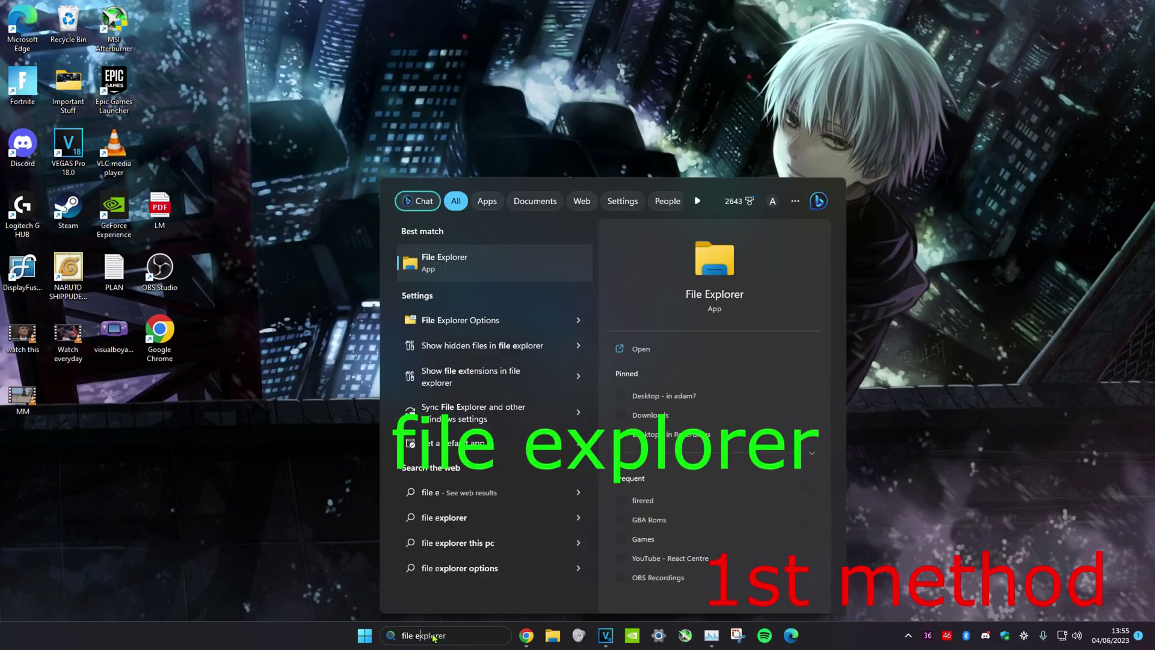
click(487, 265)
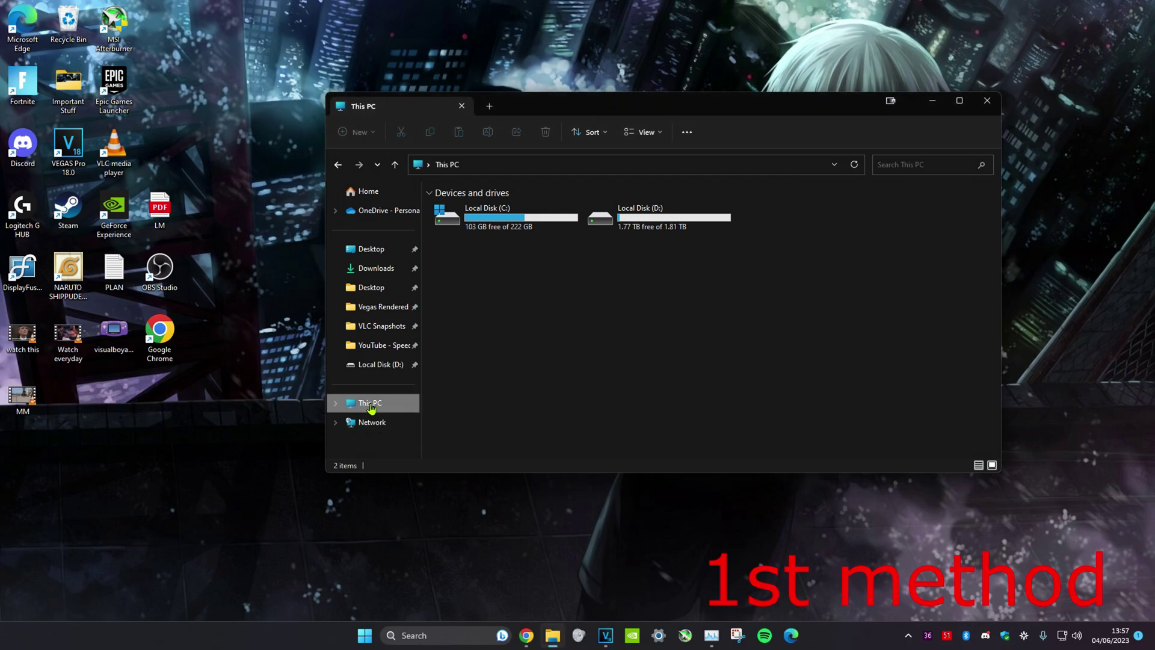
Step: Open Local Disk (C:) Properties and its Details storage breakdown in Settings
right_click(537, 220)
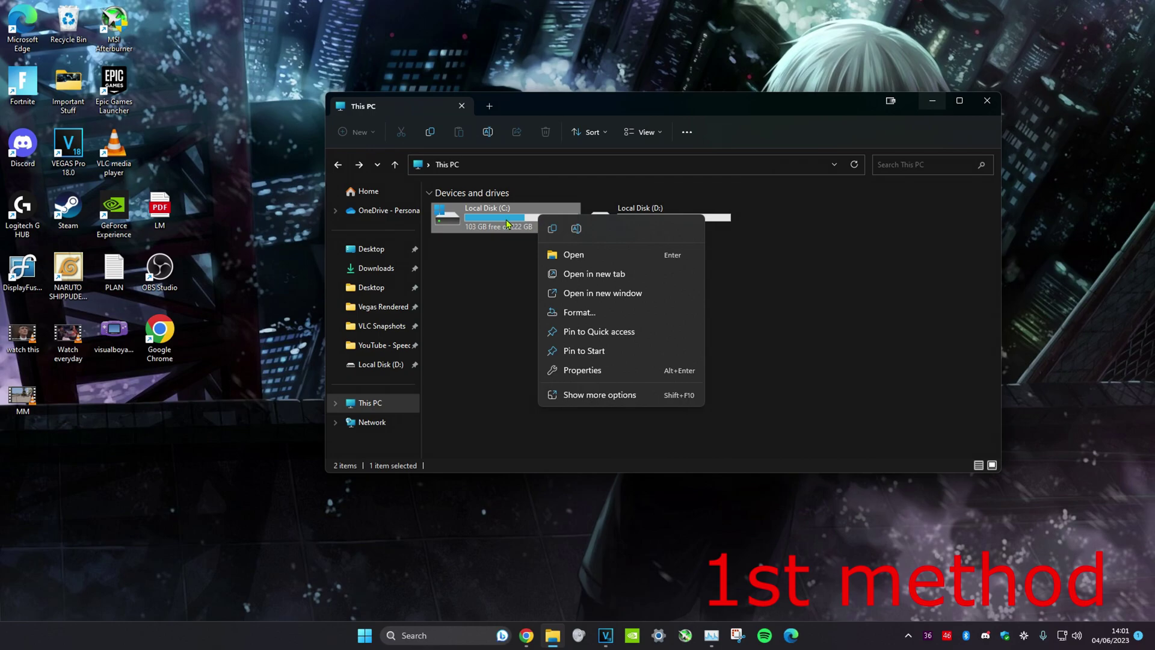
click(597, 371)
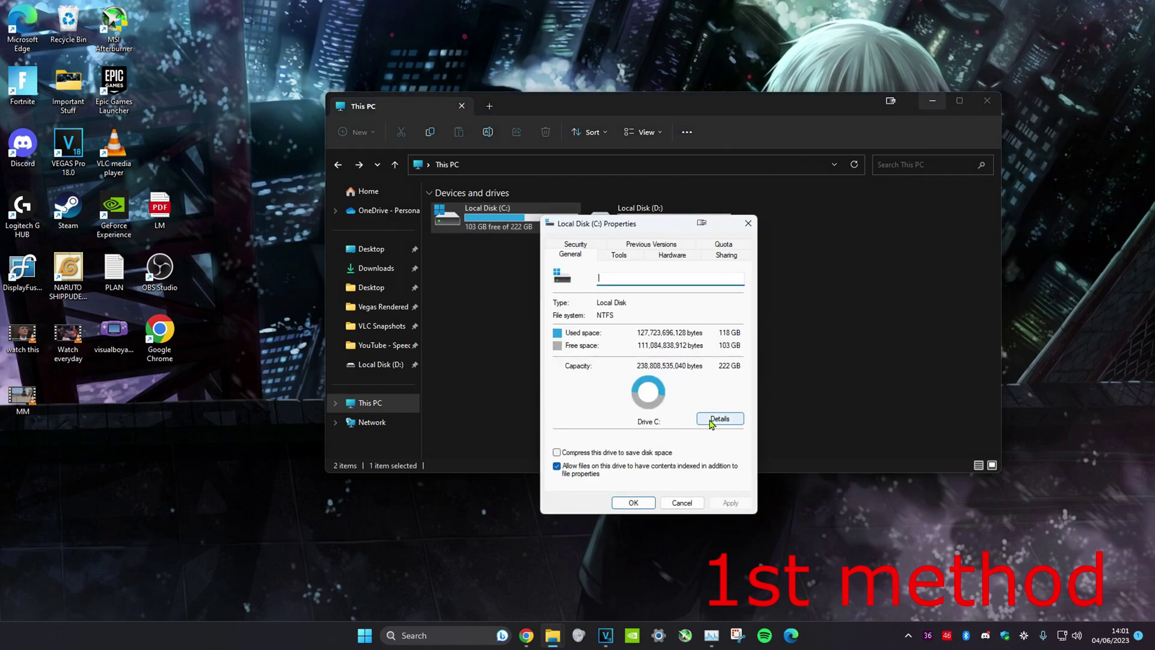
click(717, 420)
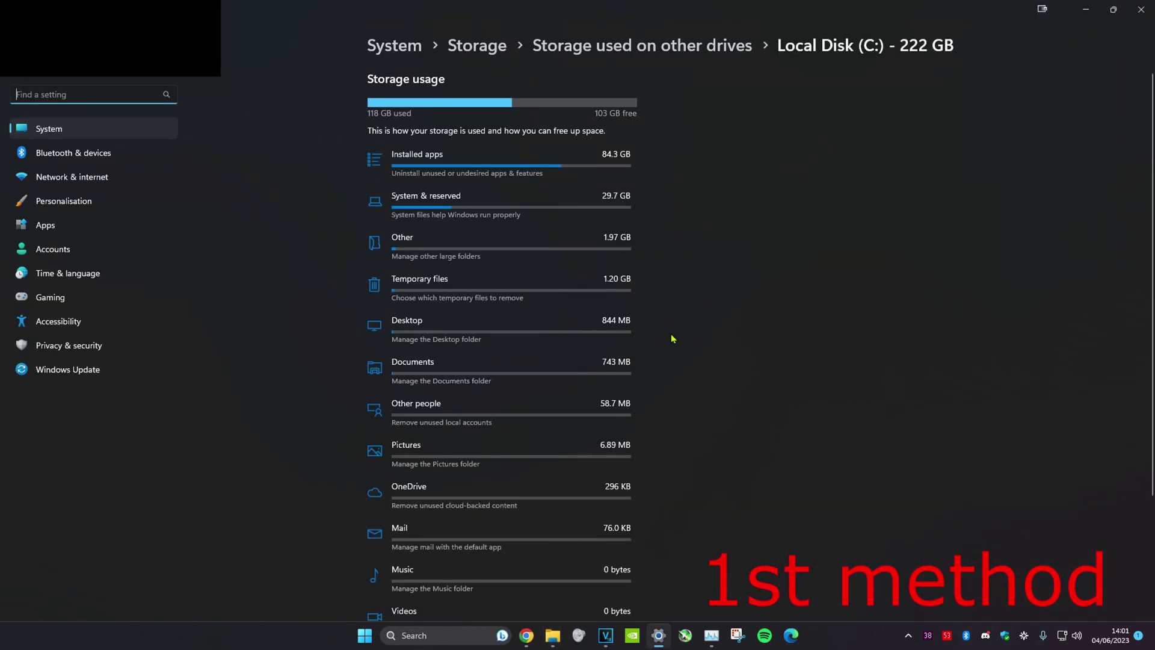
Step: Delete the 399 MB of temporary files on C:, then close Properties and File Explorer
click(590, 288)
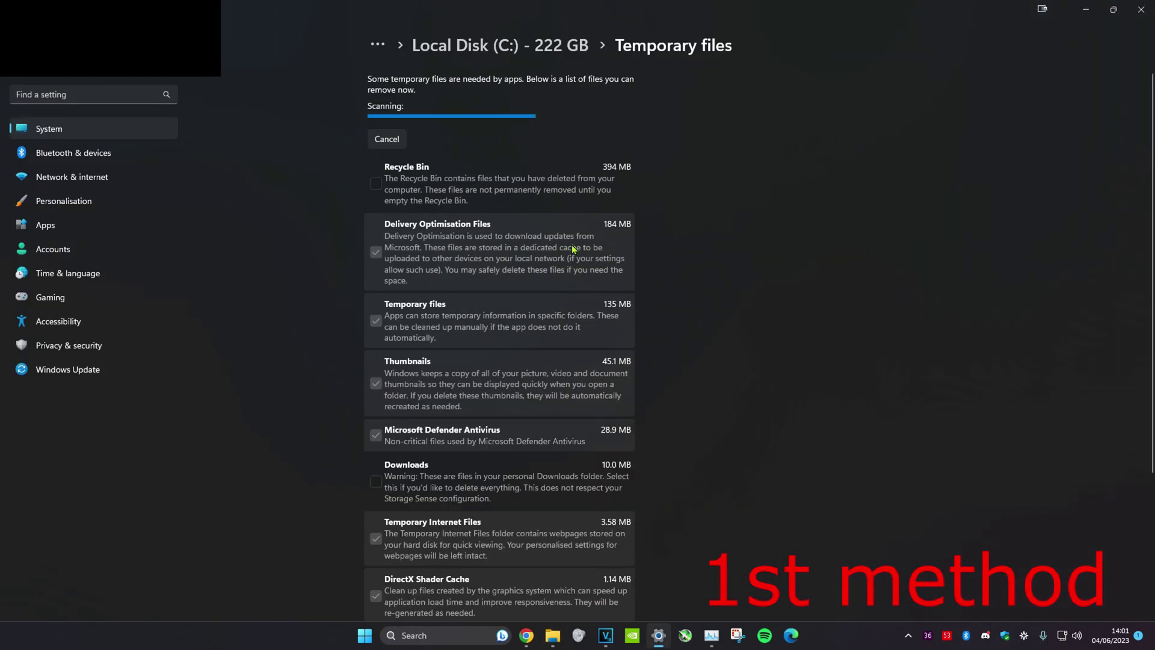
click(408, 123)
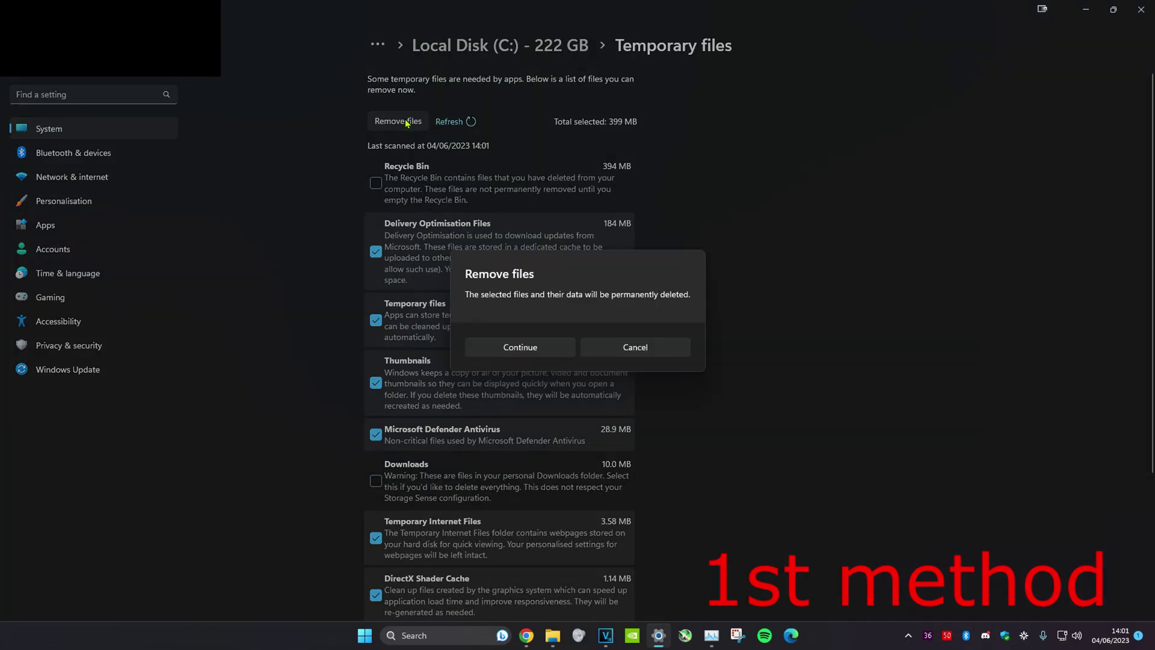
click(536, 349)
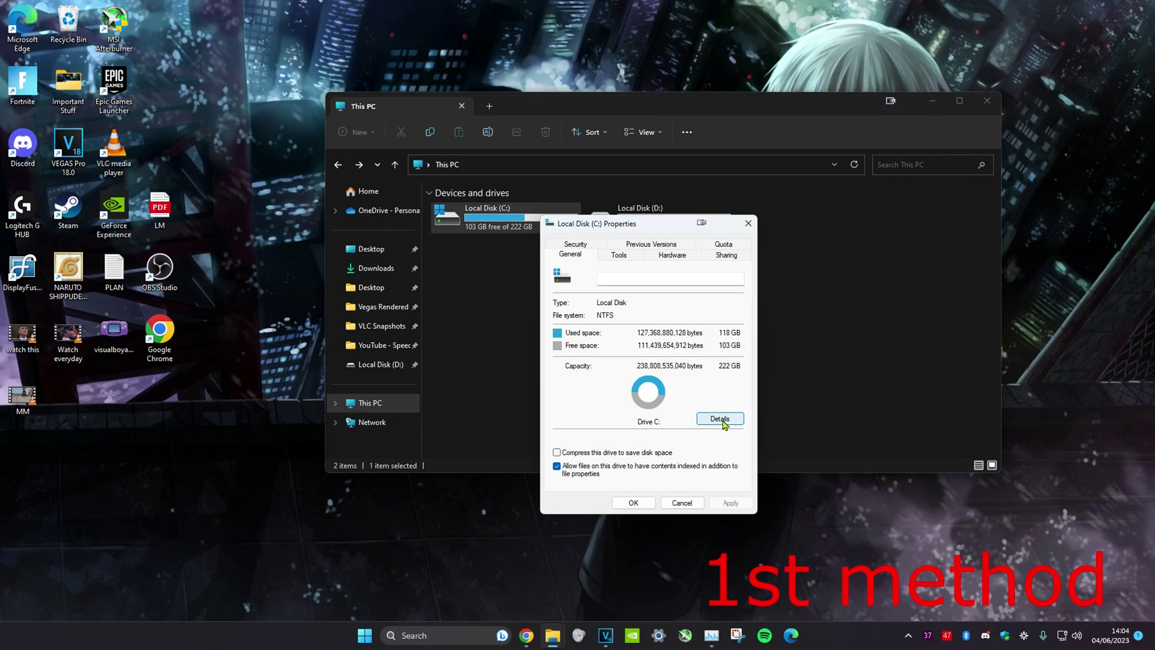
key(Escape)
key(alt+F10)
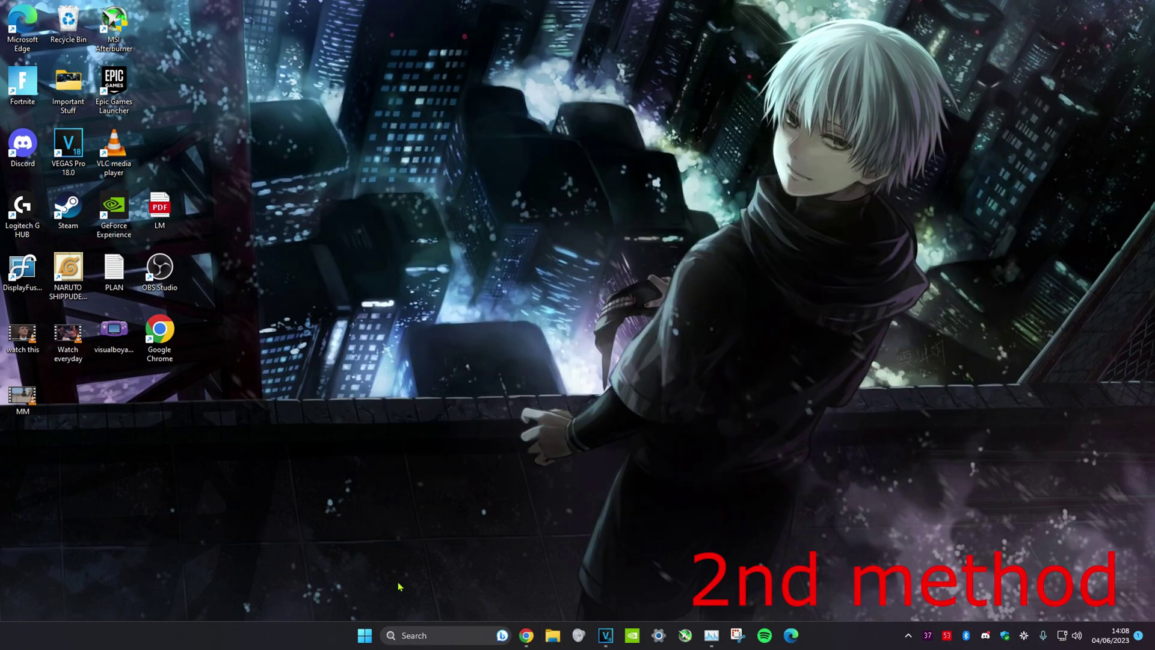
Step: Open the Run dialog from Search and launch the %temp% folder
click(421, 636)
text(run)
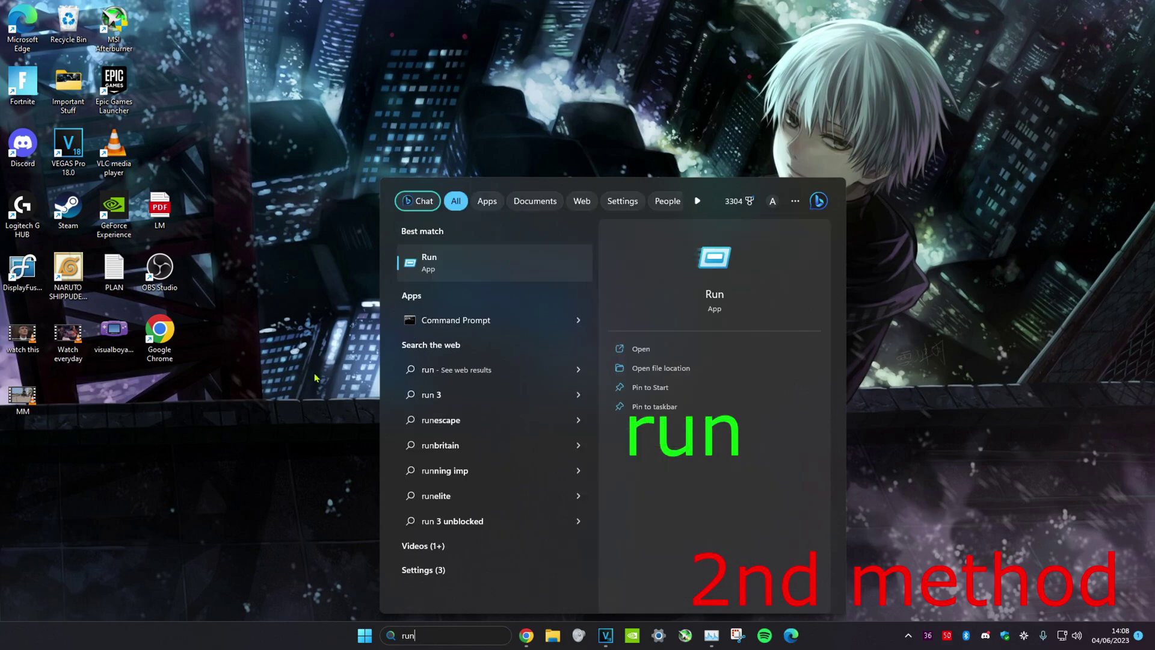
click(470, 271)
text(%temp%)
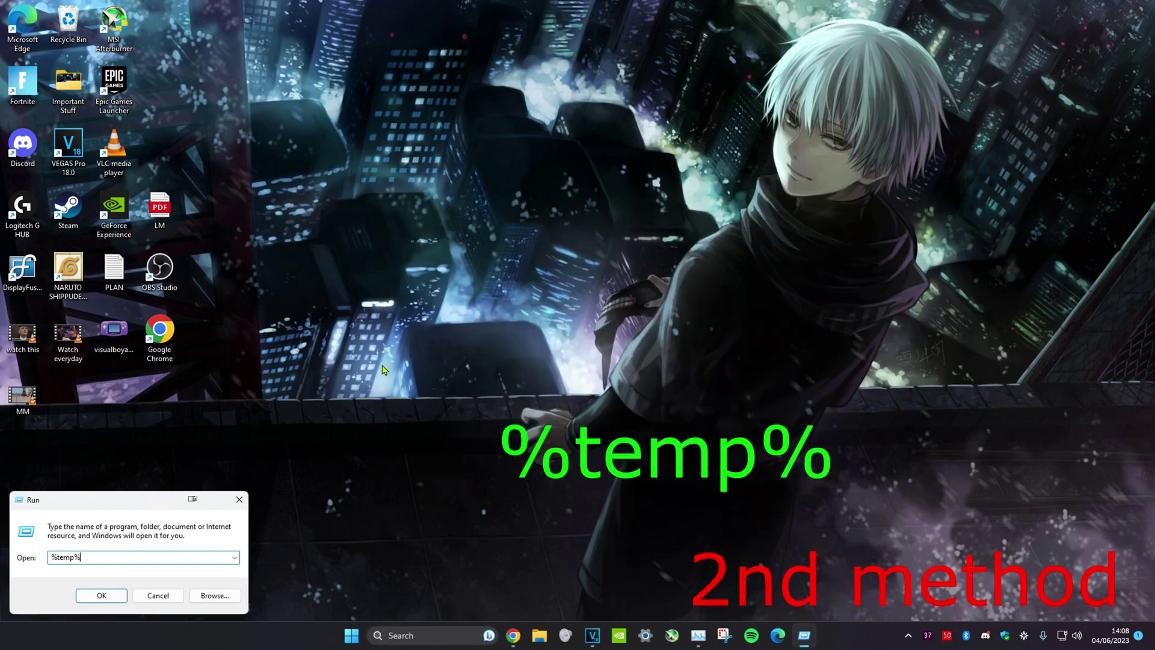
key(Return)
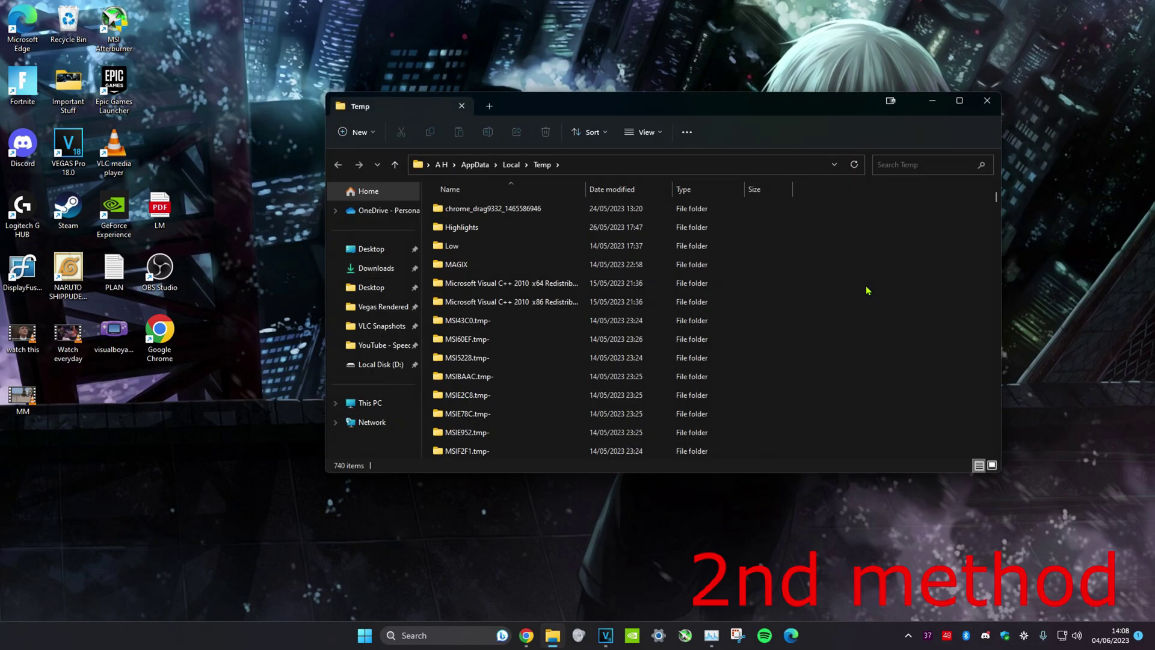
Step: Delete all Temp folder items, skipping admin-protected and in-use files
drag(832, 212, 849, 274)
key(ctrl+a)
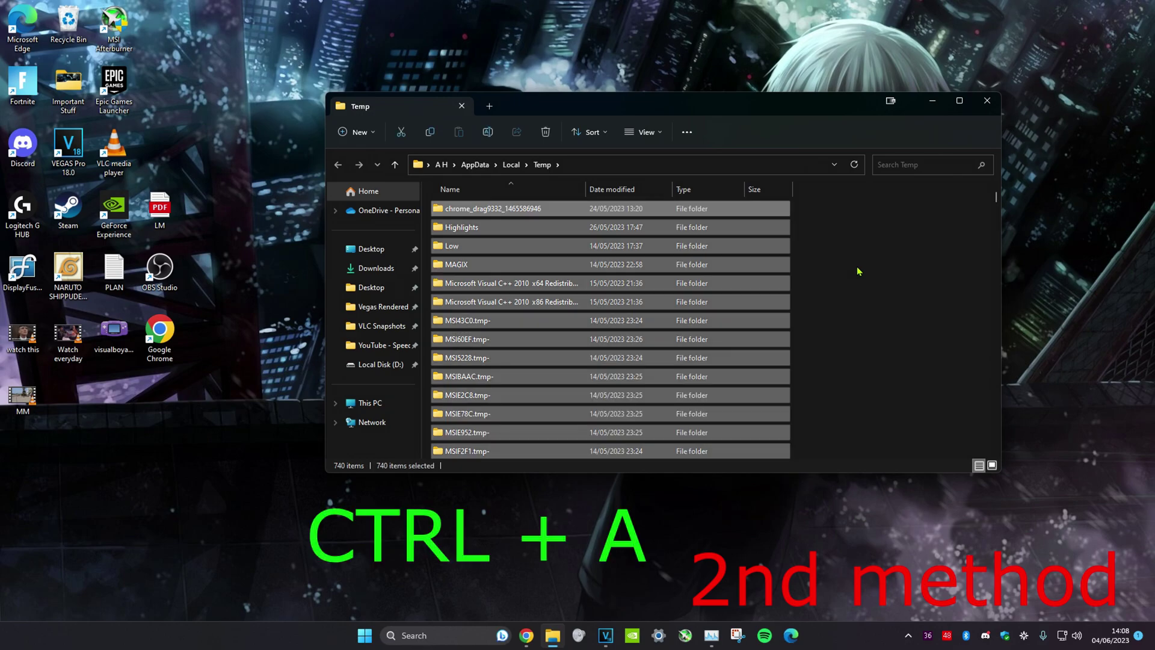
key(Delete)
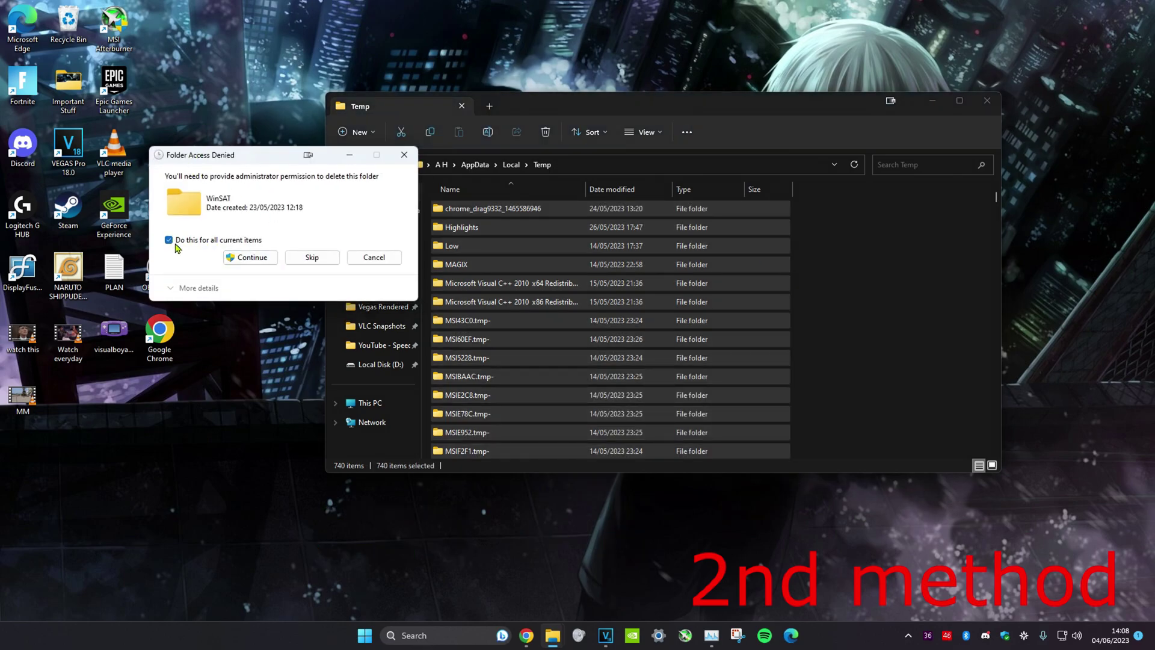
click(330, 259)
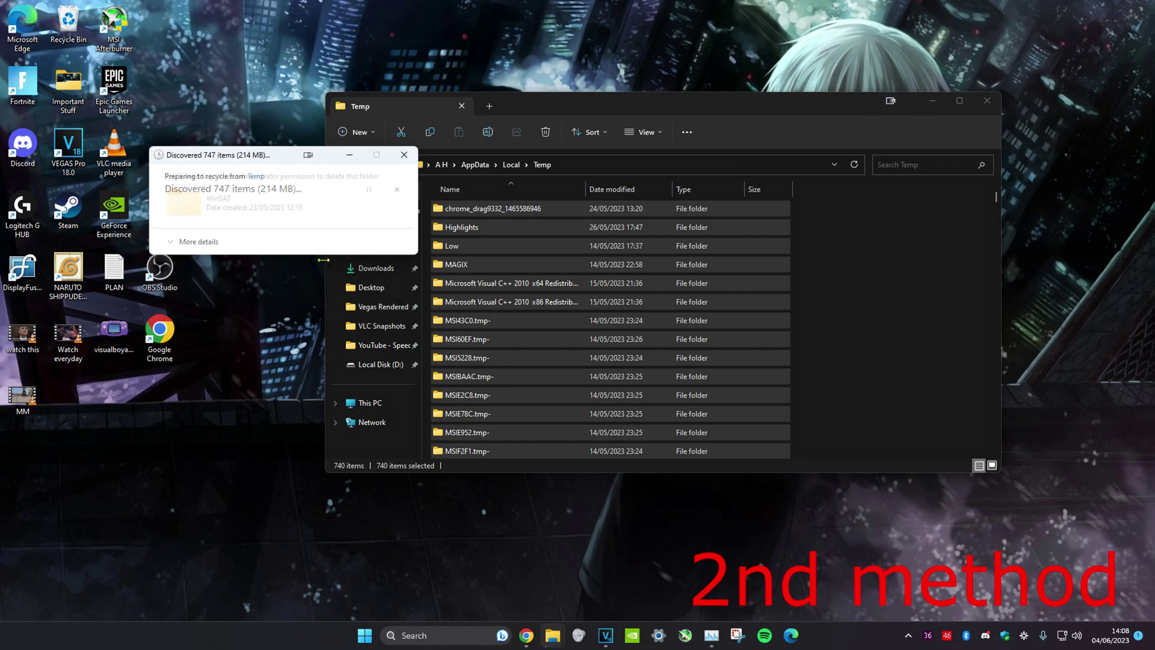
click(309, 273)
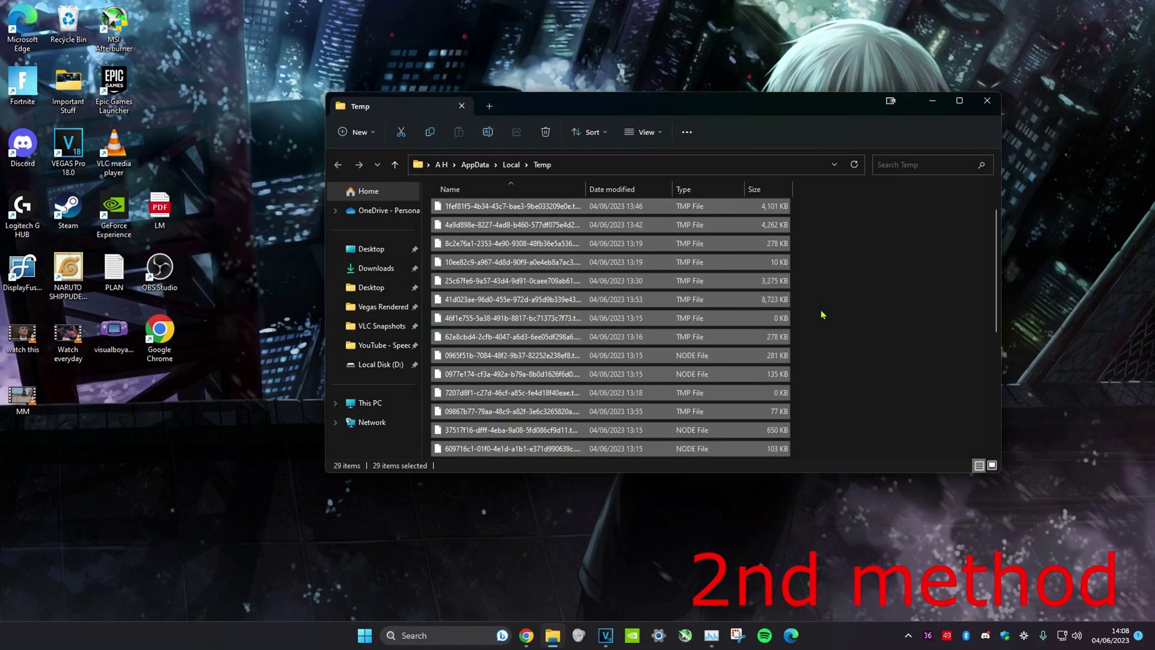
scroll(748, 304, down, 1)
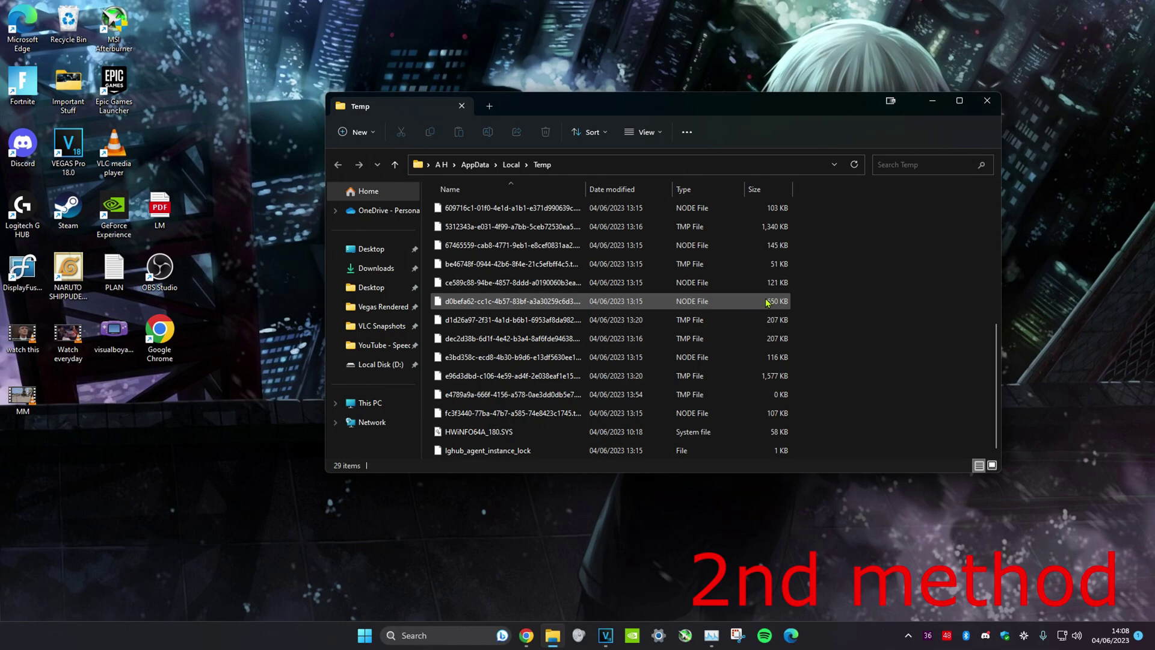
scroll(709, 295, up, 6)
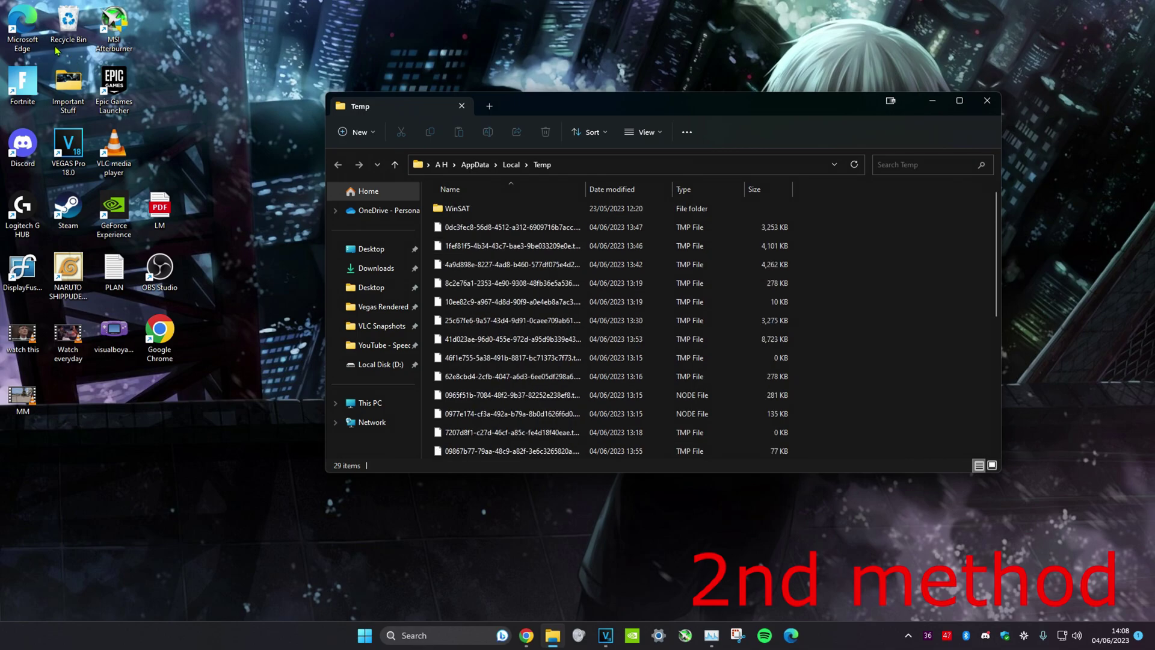
Step: Empty the Recycle Bin from its desktop context menu and confirm
click(70, 34)
right_click(70, 33)
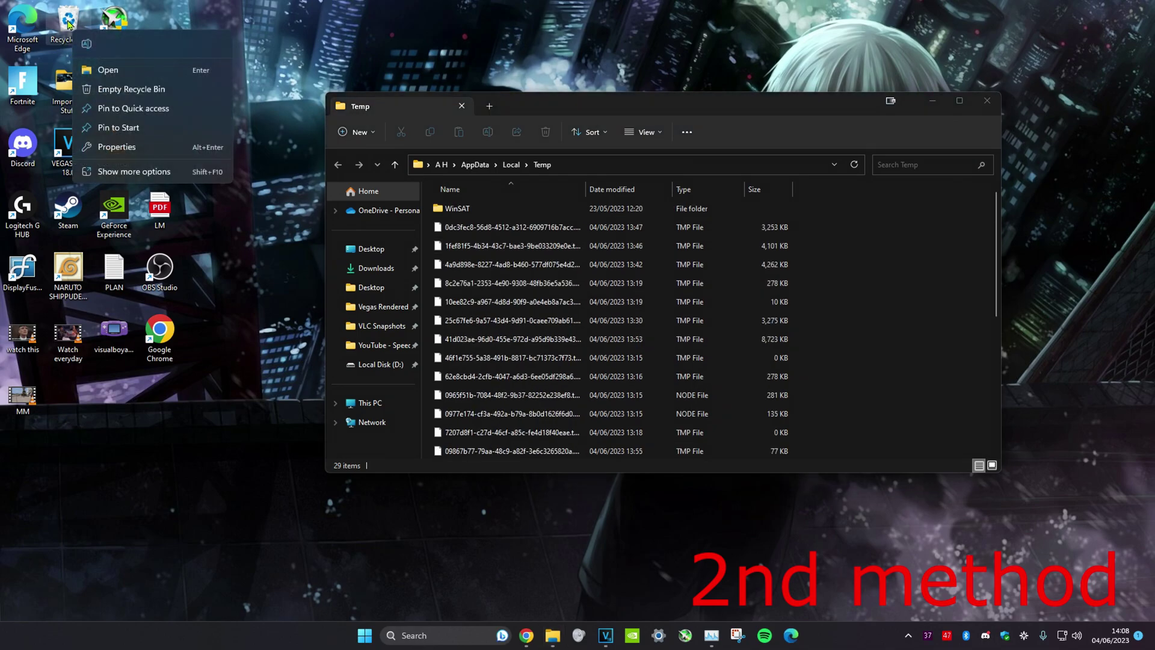
click(132, 89)
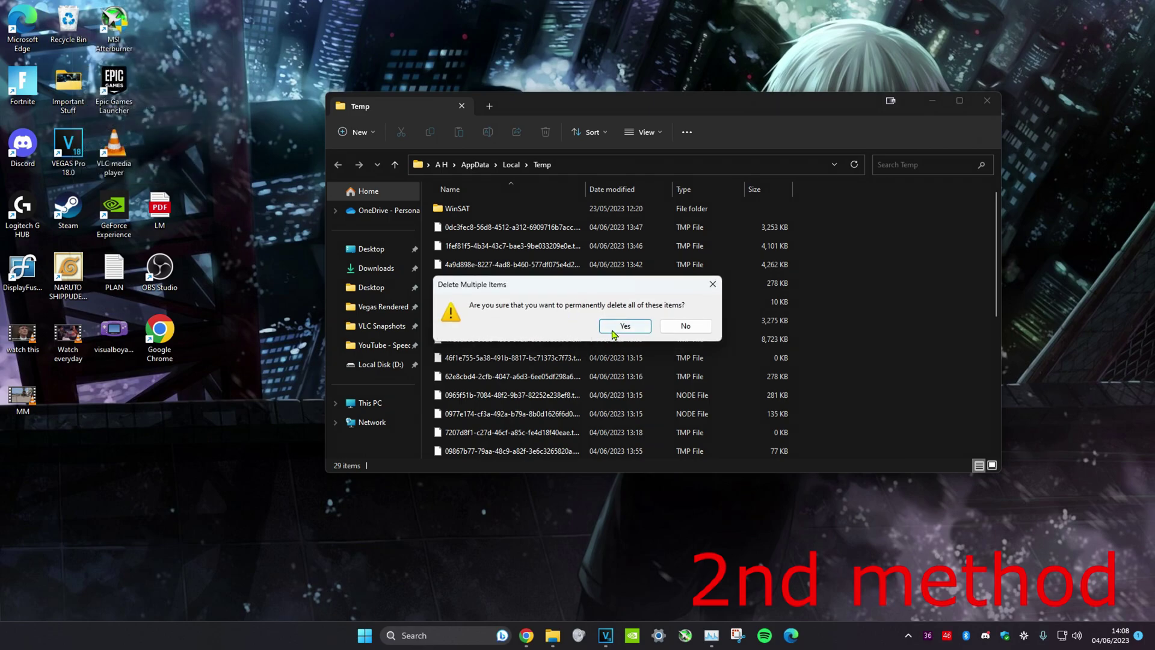
click(614, 335)
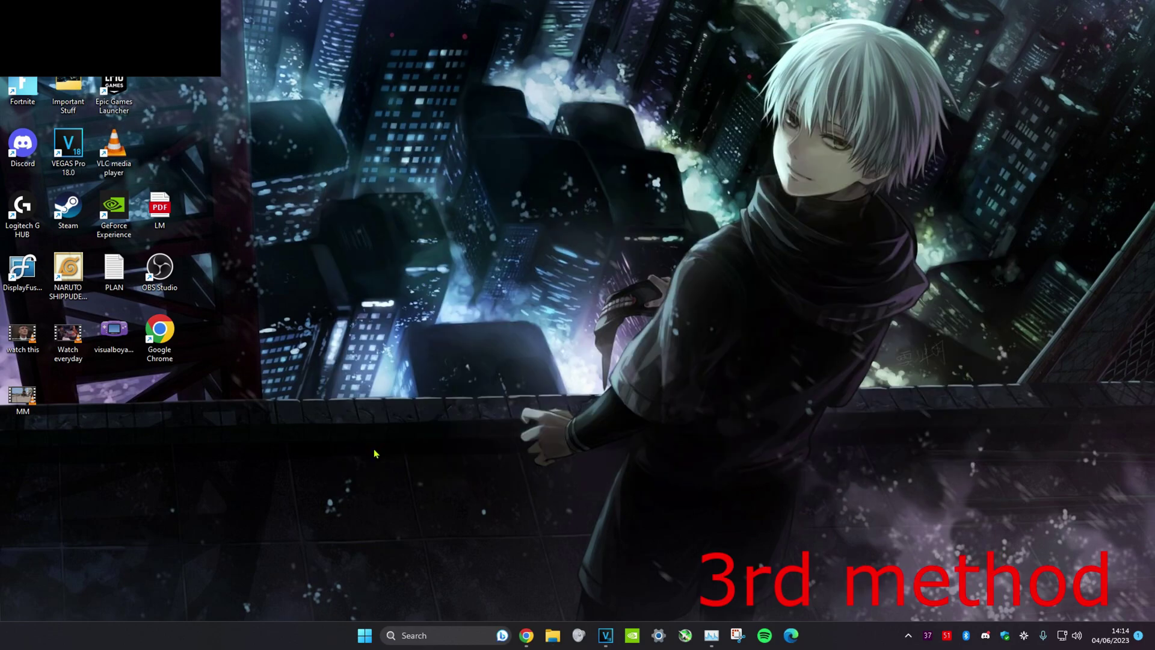
Step: Search 'check for updates' and open the Windows Update page
click(424, 637)
text(check for updates)
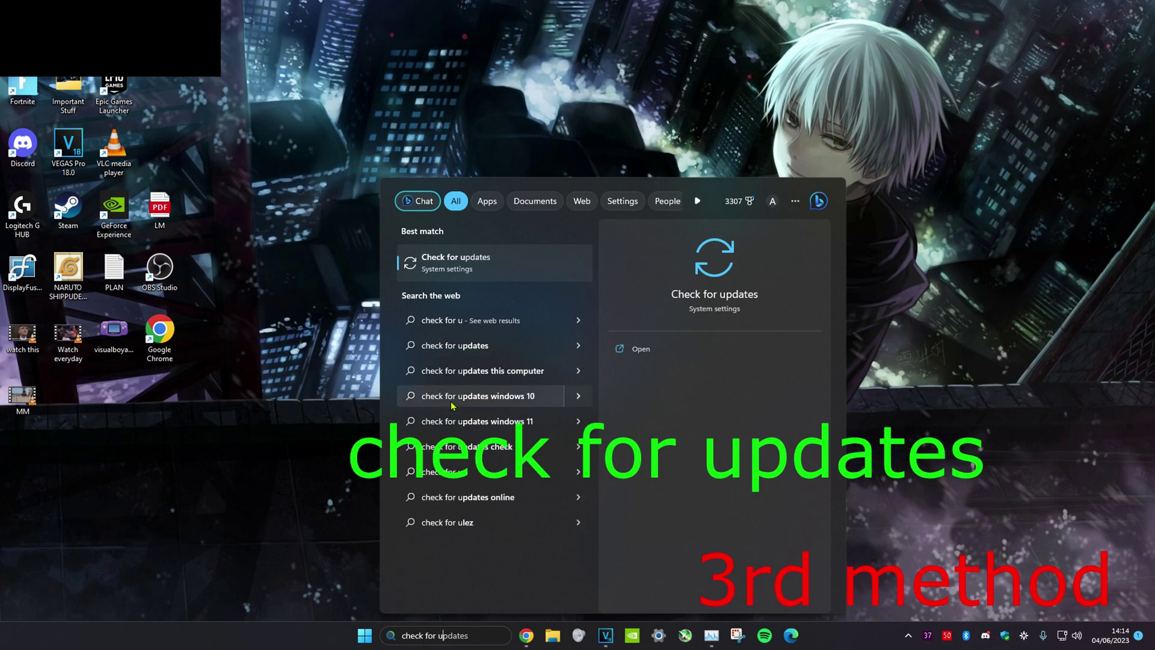
click(482, 271)
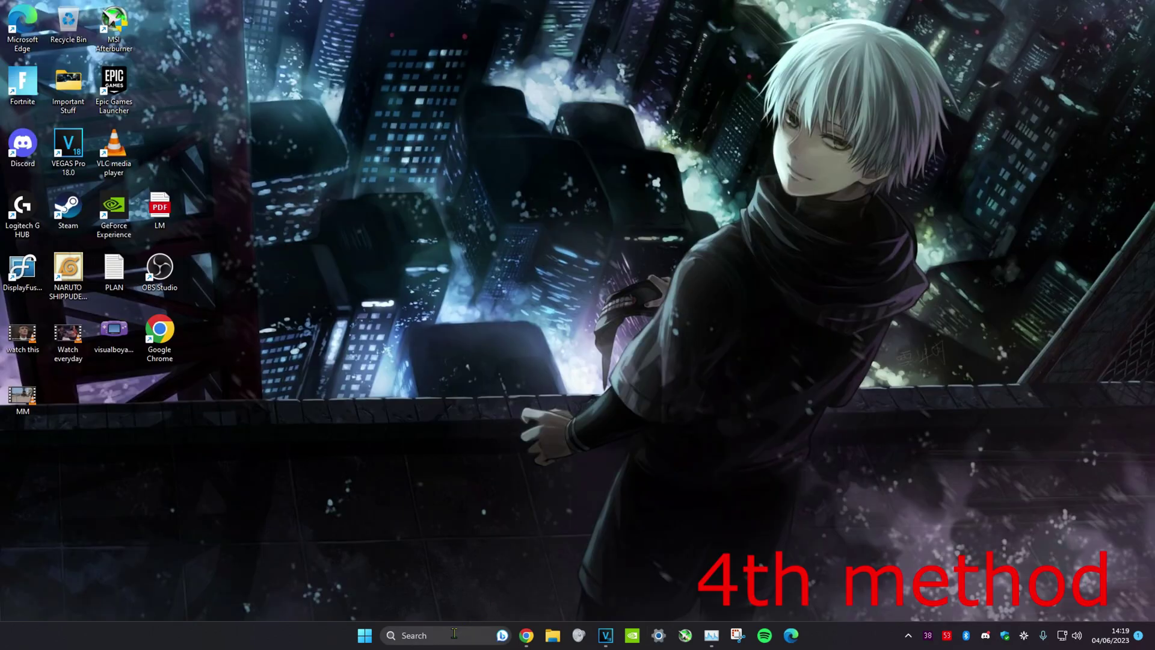
click(453, 632)
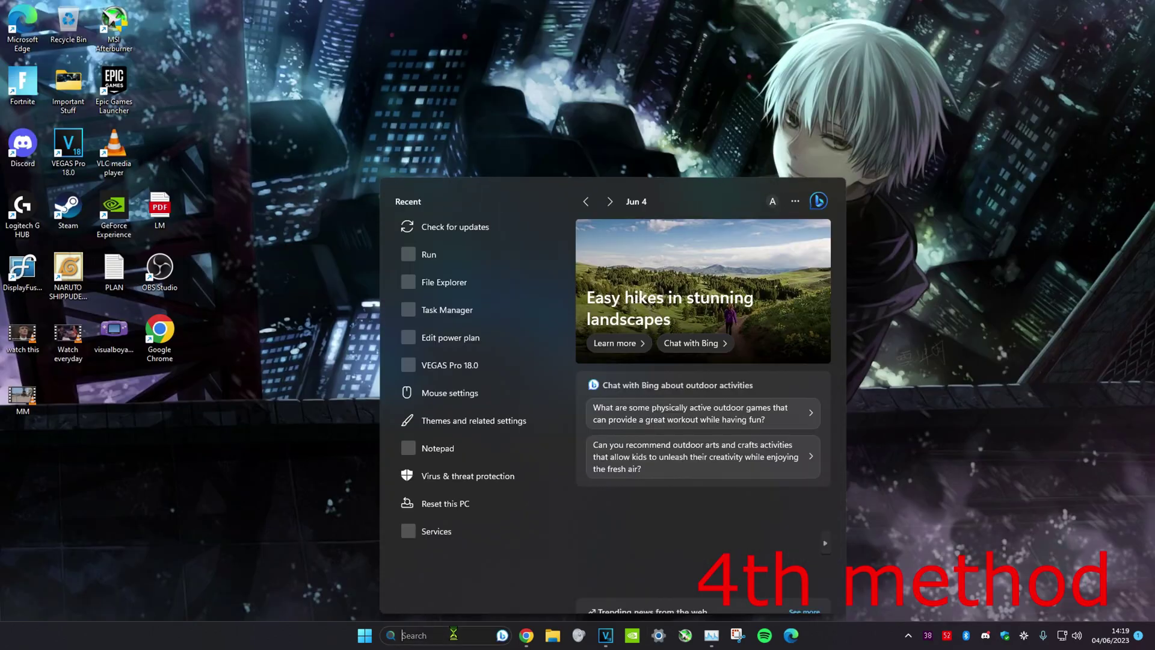
text(task manager)
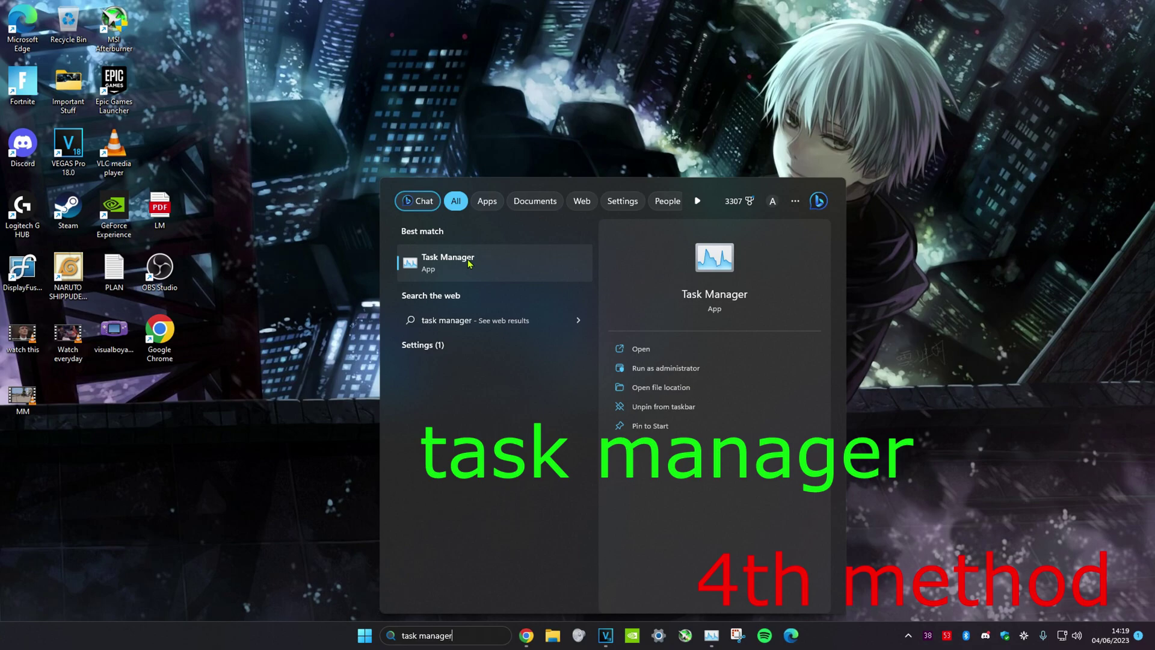
key(Return)
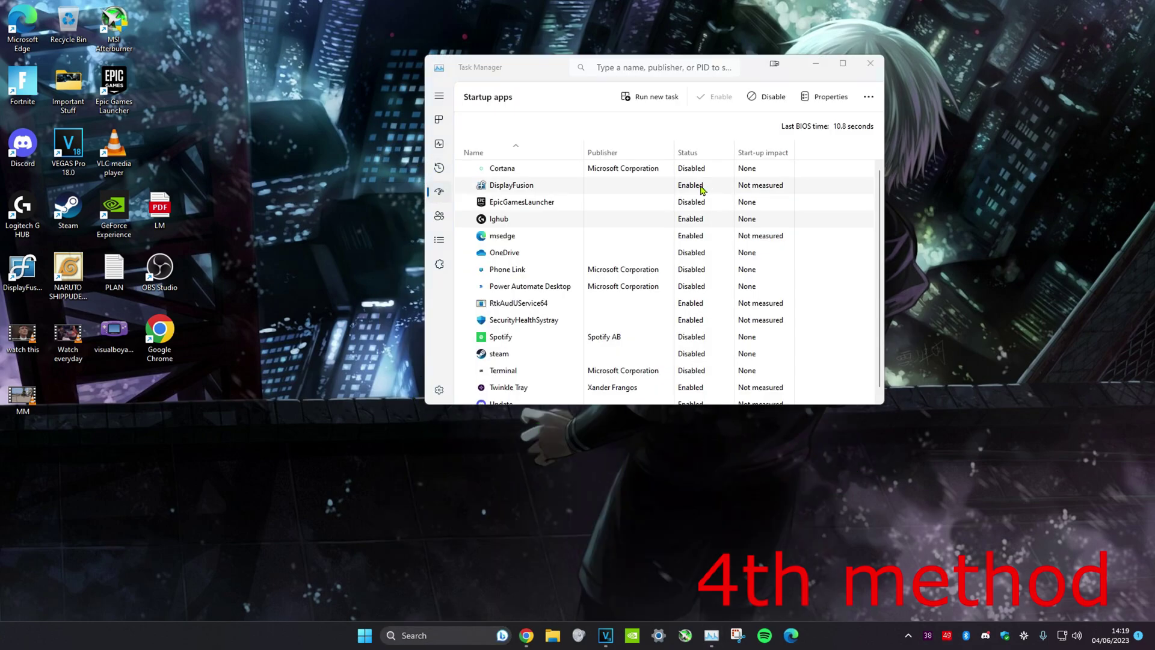
click(680, 223)
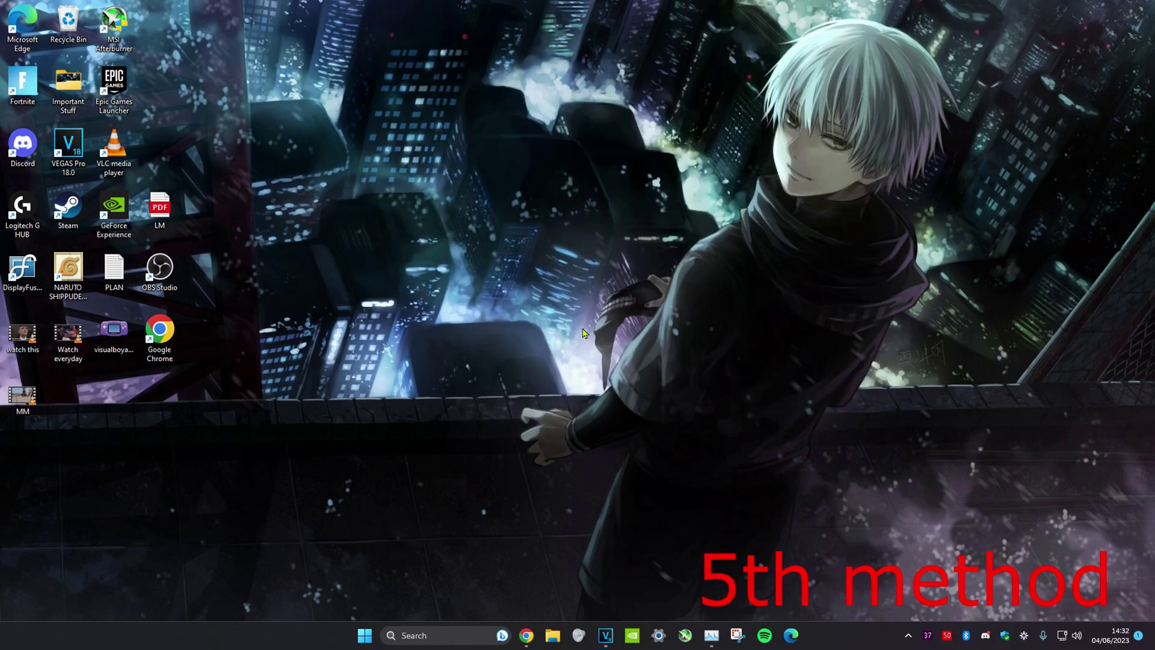
Step: In advanced system settings, set visual effects to 'Adjust for best performance' and apply
click(449, 635)
text(view advanced system setti)
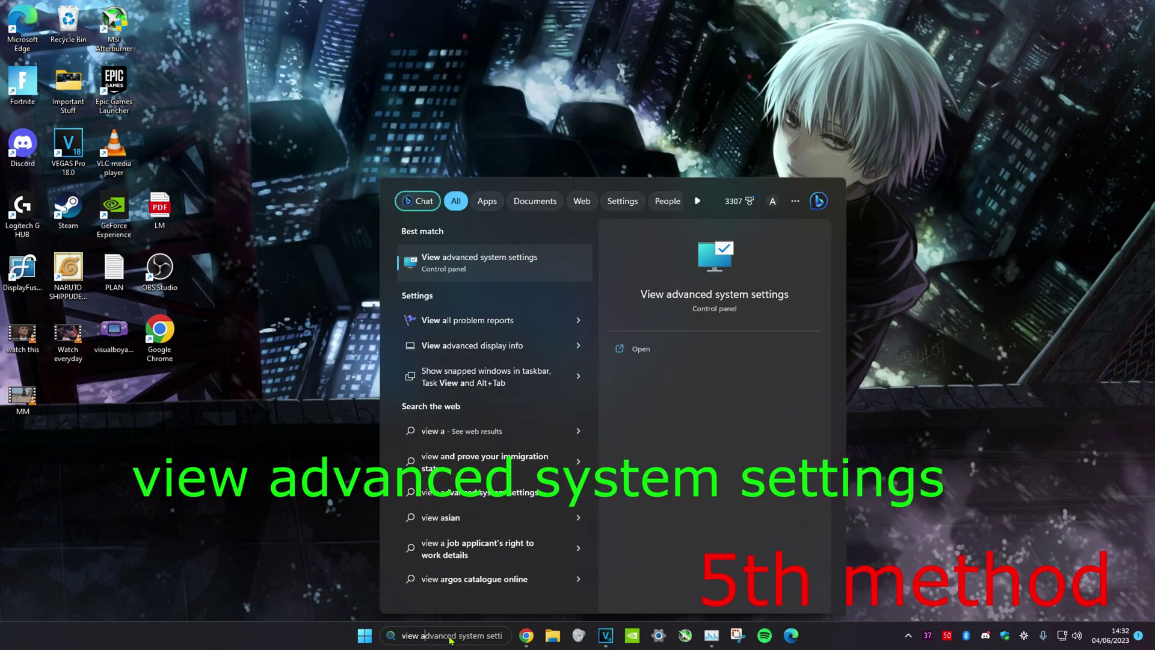
click(502, 264)
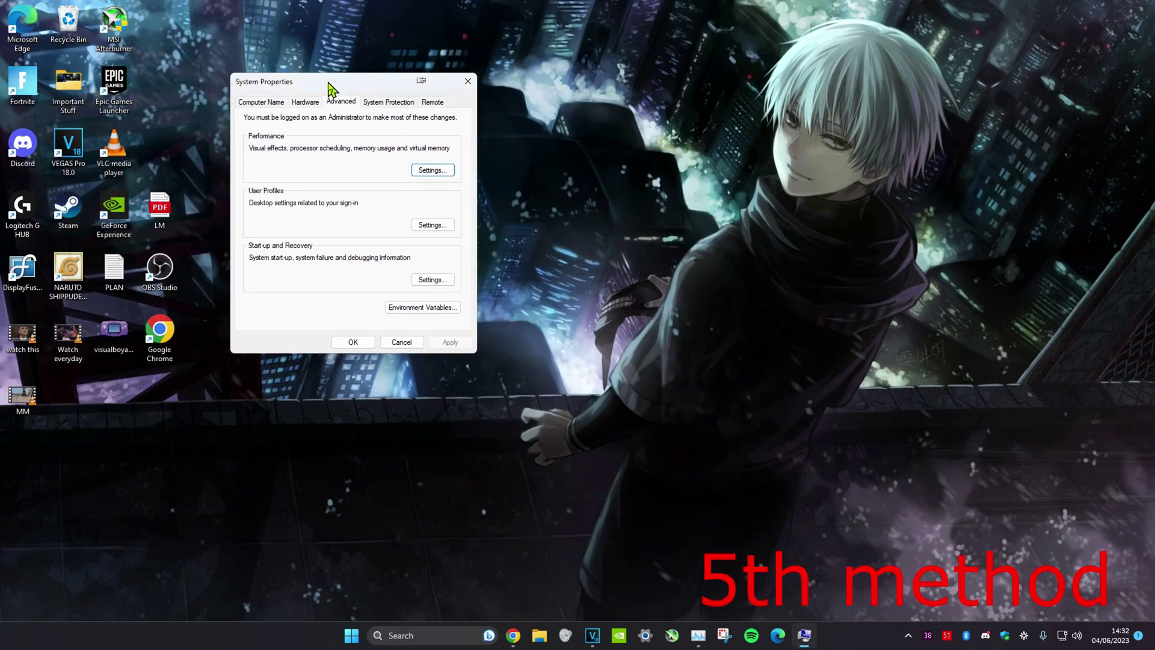
click(431, 172)
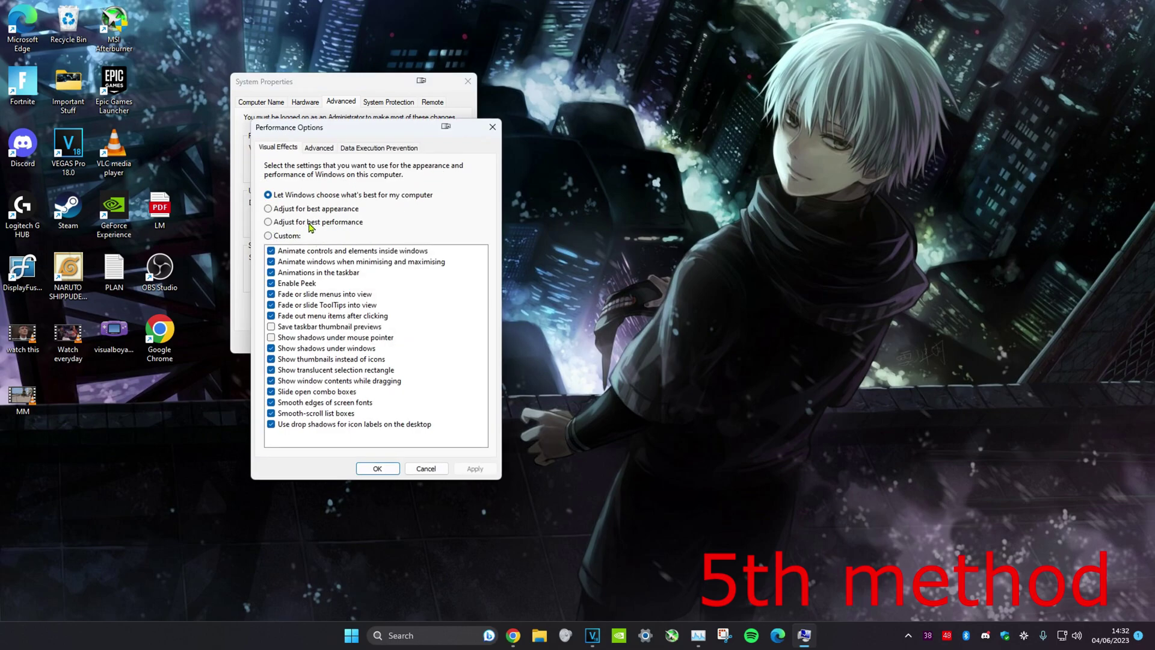
click(269, 222)
click(377, 468)
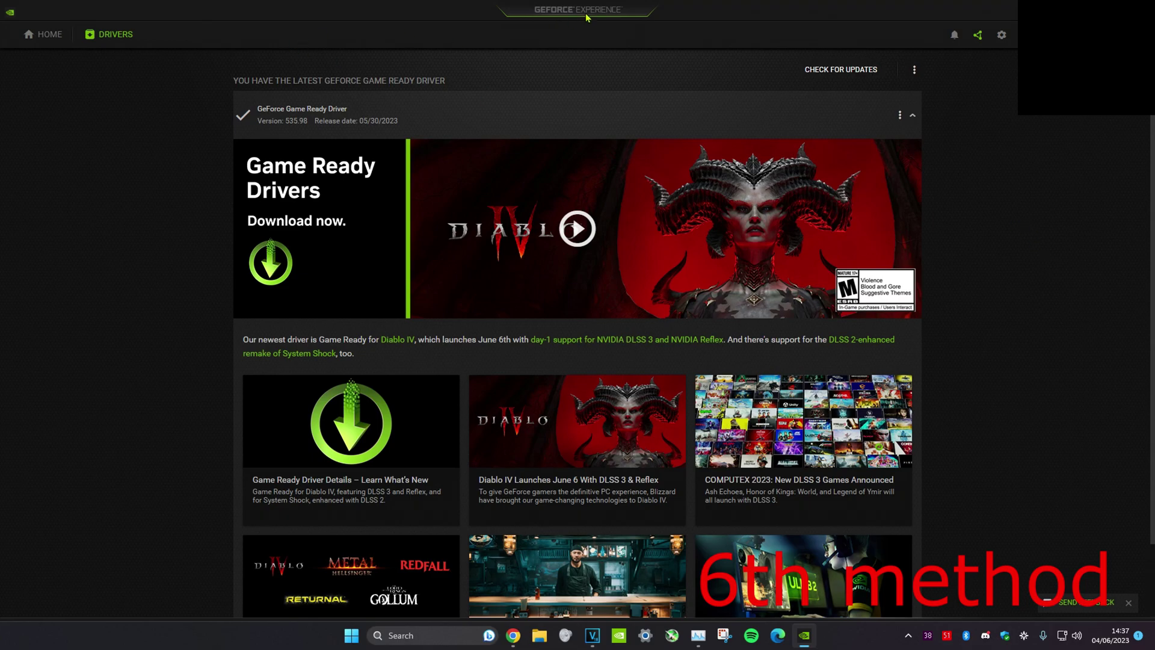
Step: Check for driver updates on GeForce Experience's Drivers tab
click(860, 71)
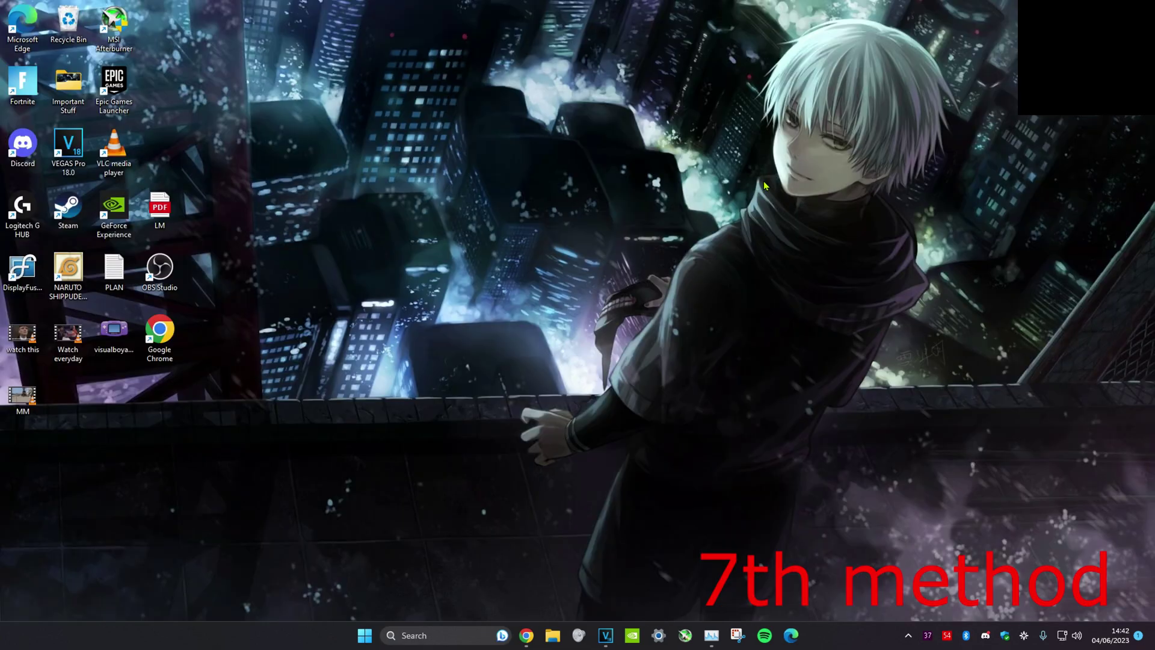
Step: Open 'edit power plan', return to Power Options, and toggle the additional plans list
click(438, 627)
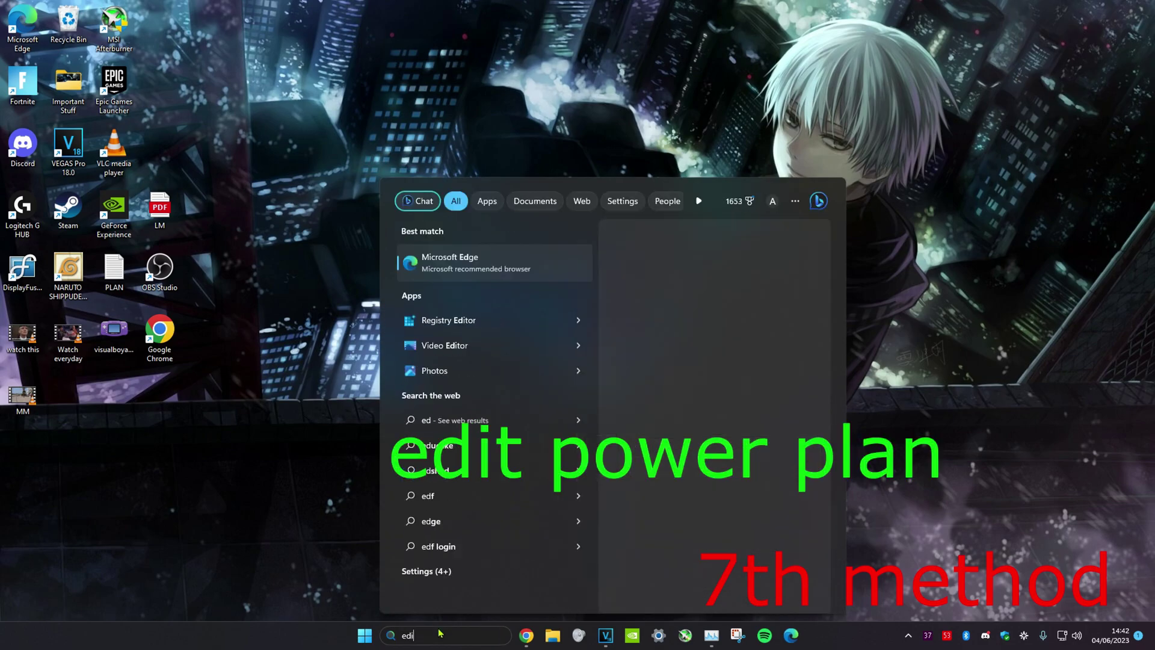
text(edit power plan)
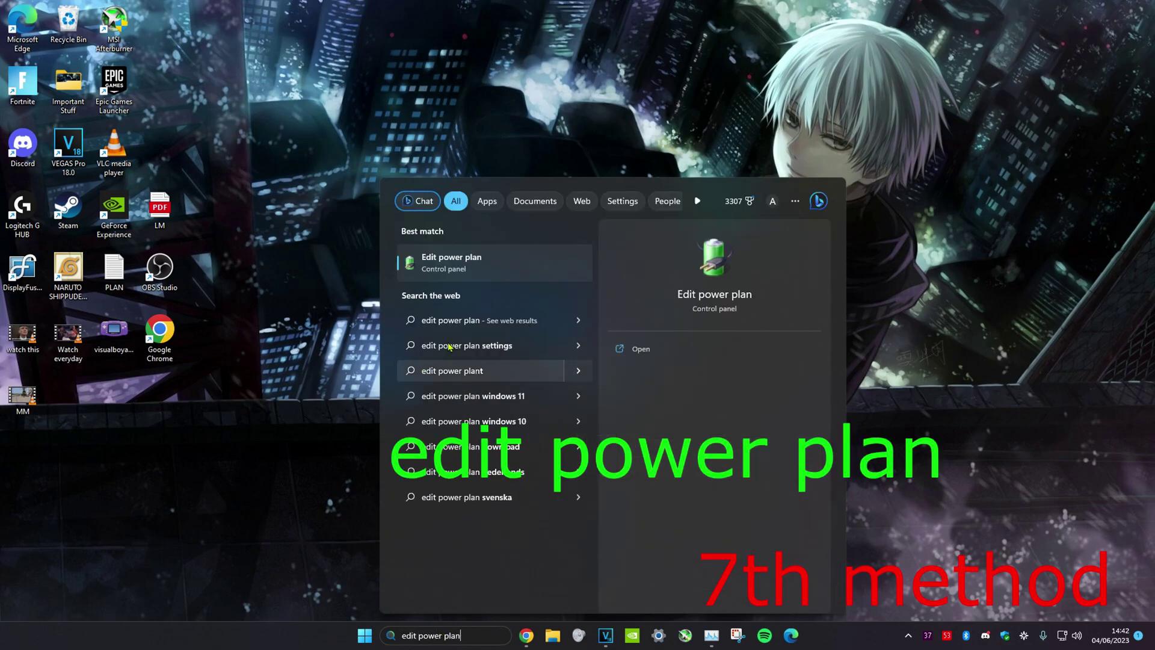
click(483, 264)
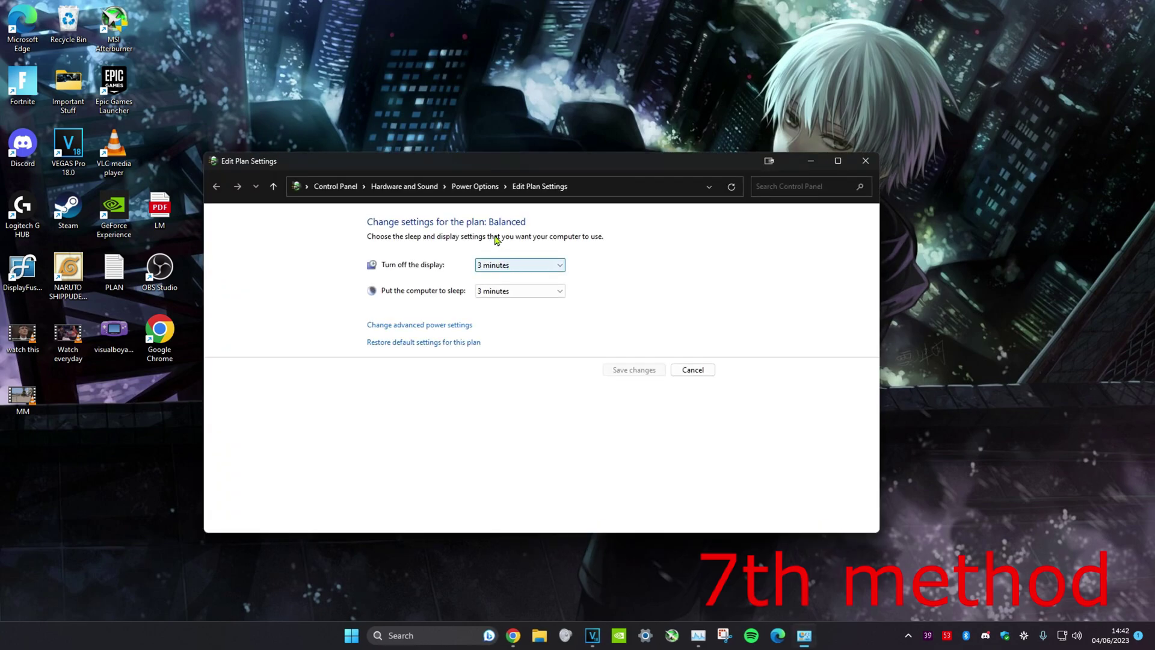
click(476, 187)
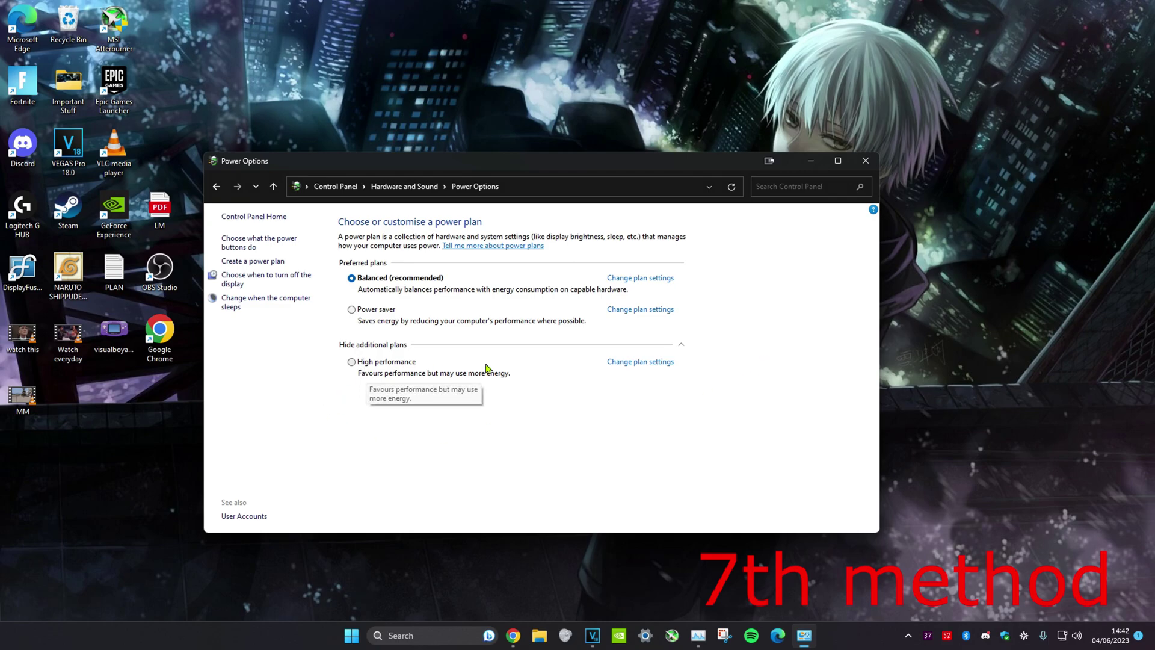
click(681, 344)
click(683, 347)
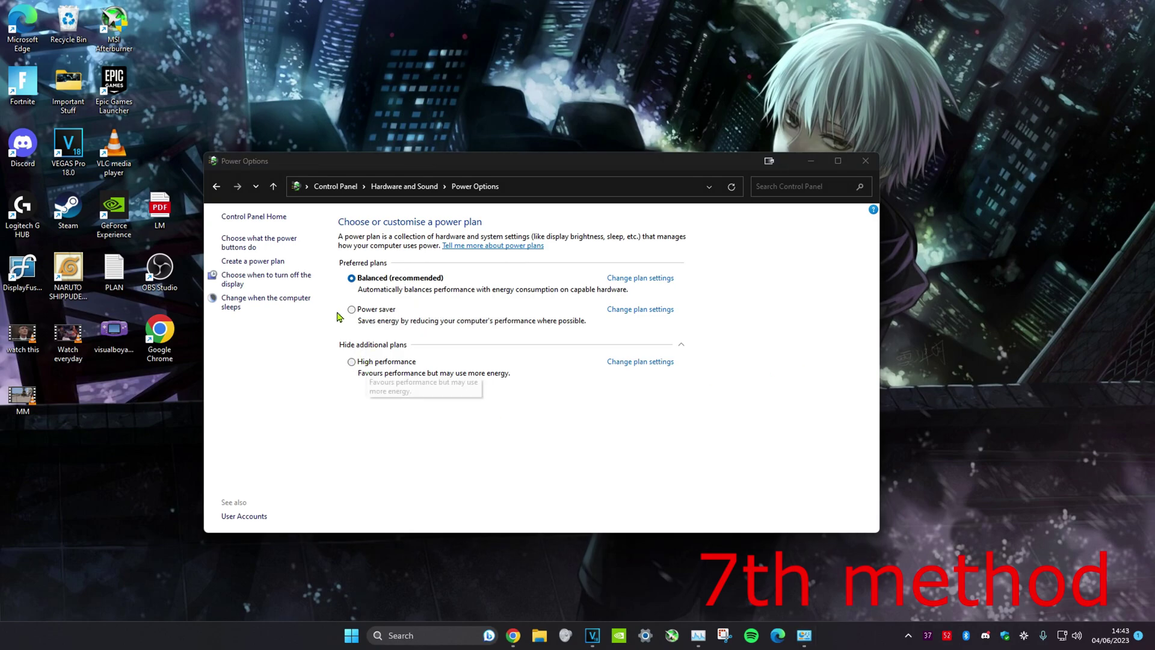
click(265, 264)
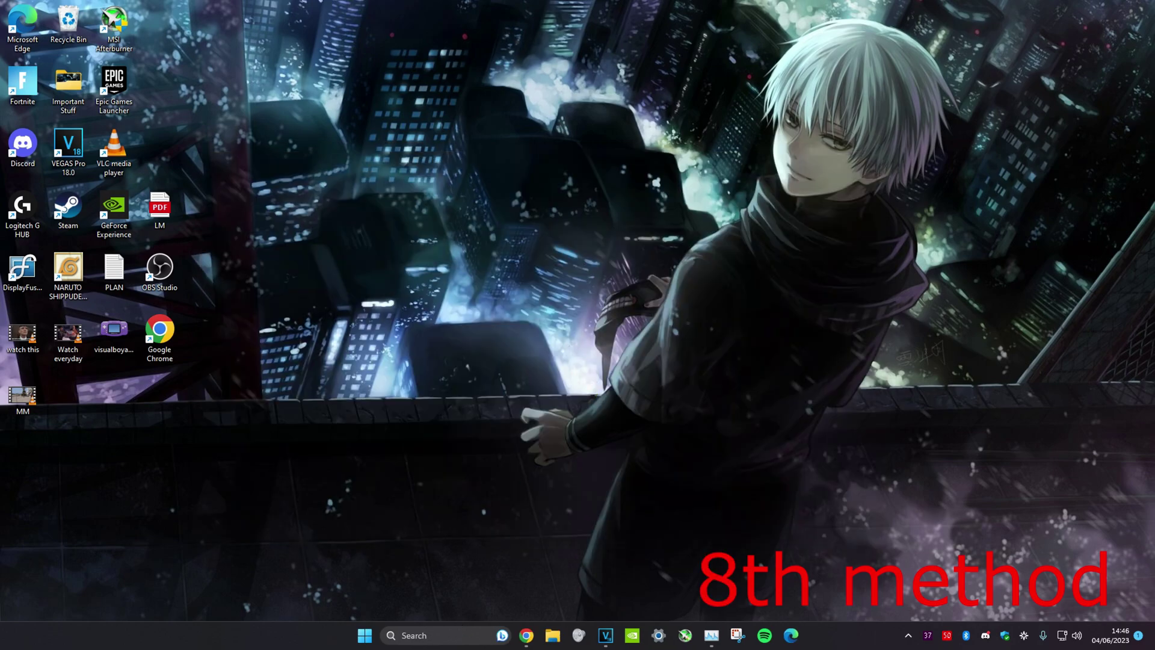
Step: Launch cmd as administrator, enter wmic, and begin the diskdrive get status query
click(453, 635)
text(cmd)
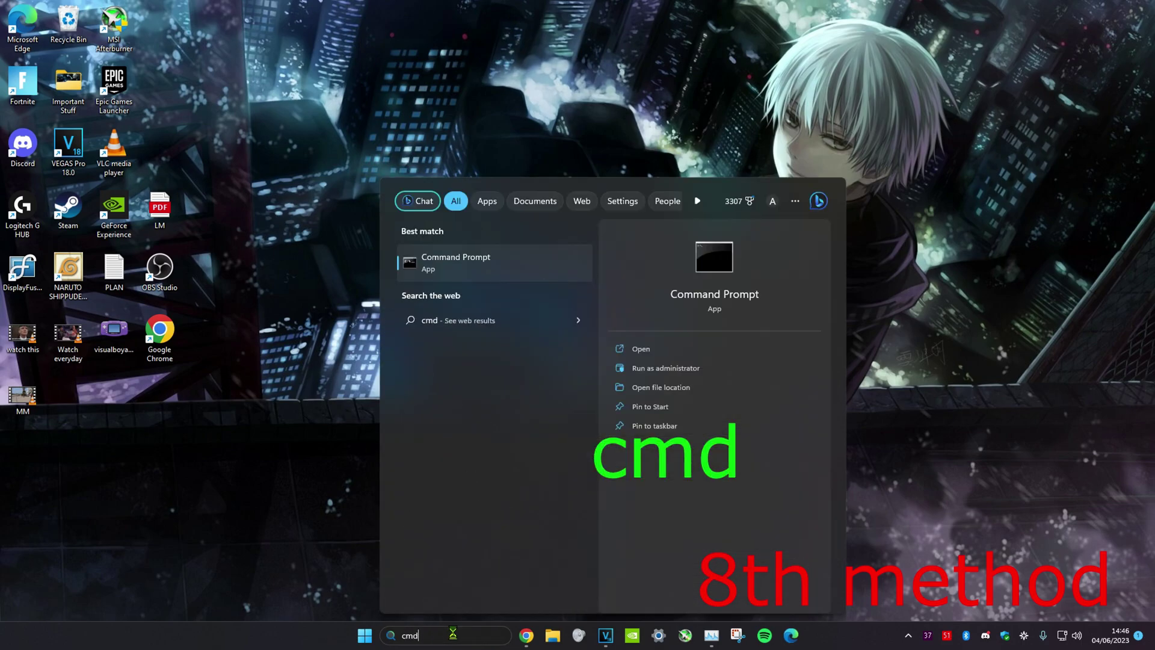
click(677, 368)
click(639, 412)
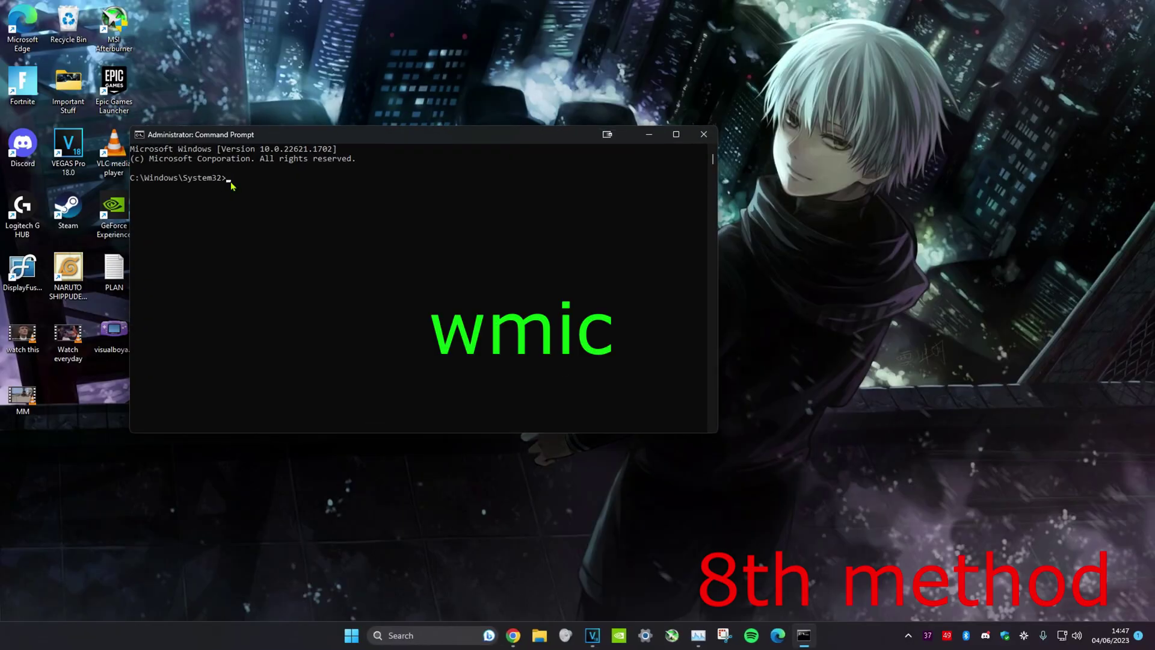
key(Return)
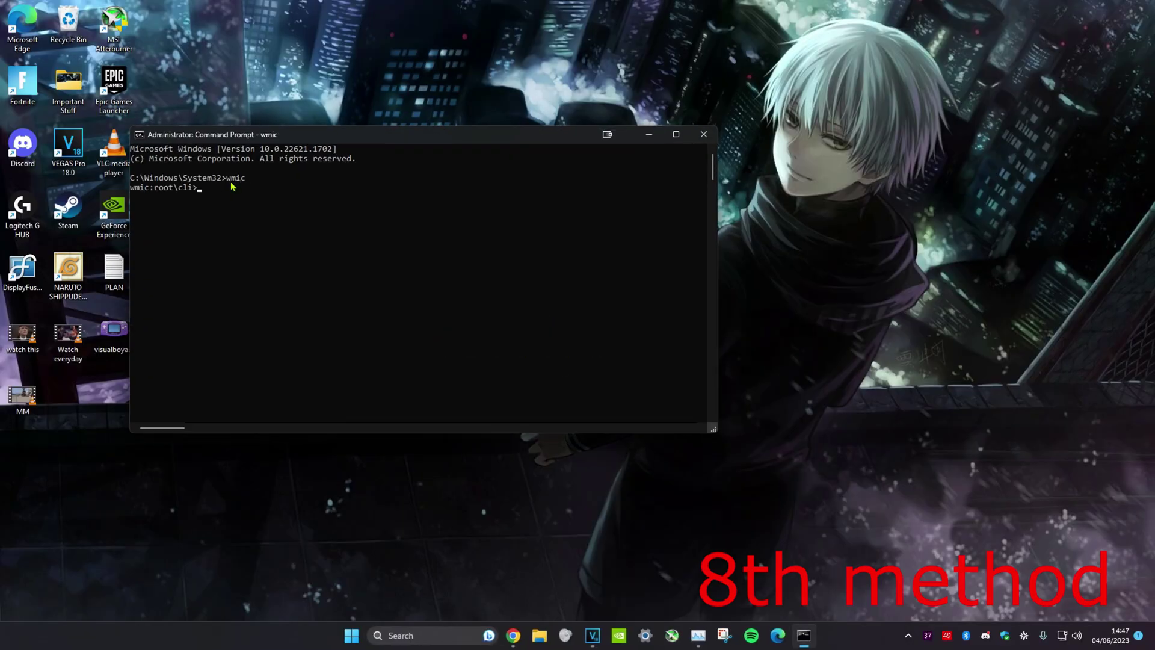
text(diskdrive get status)
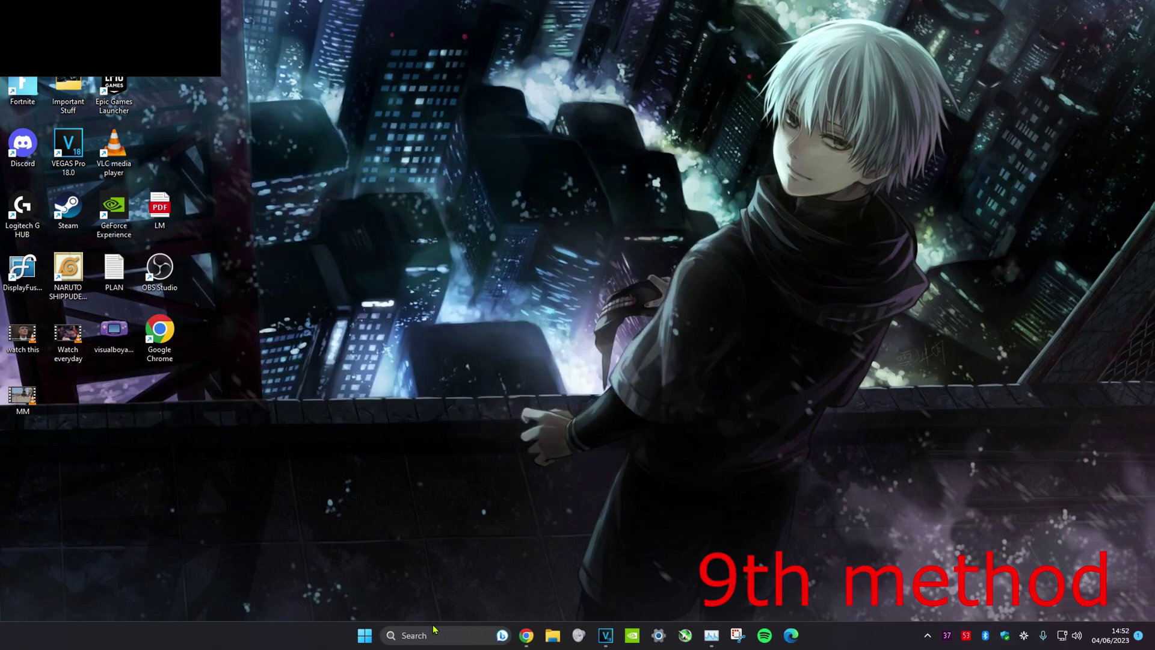
Step: Search 'turn on storage sense', open the Storage Sense page and run Storage Sense now on C:
click(434, 629)
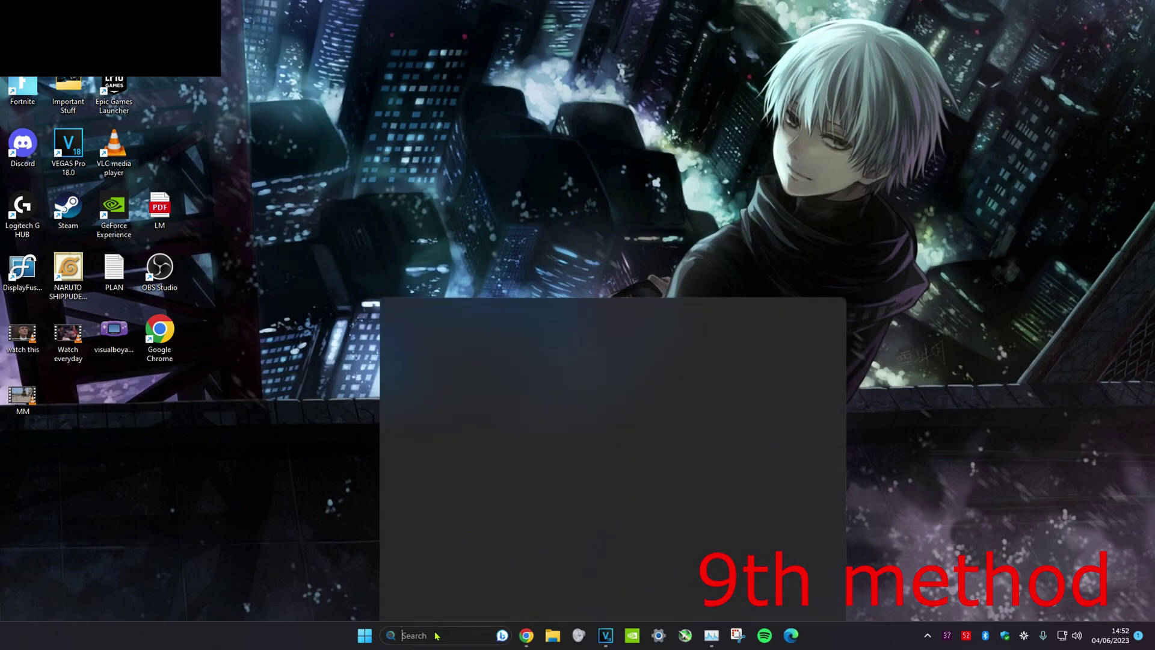
text(turn on storage sense)
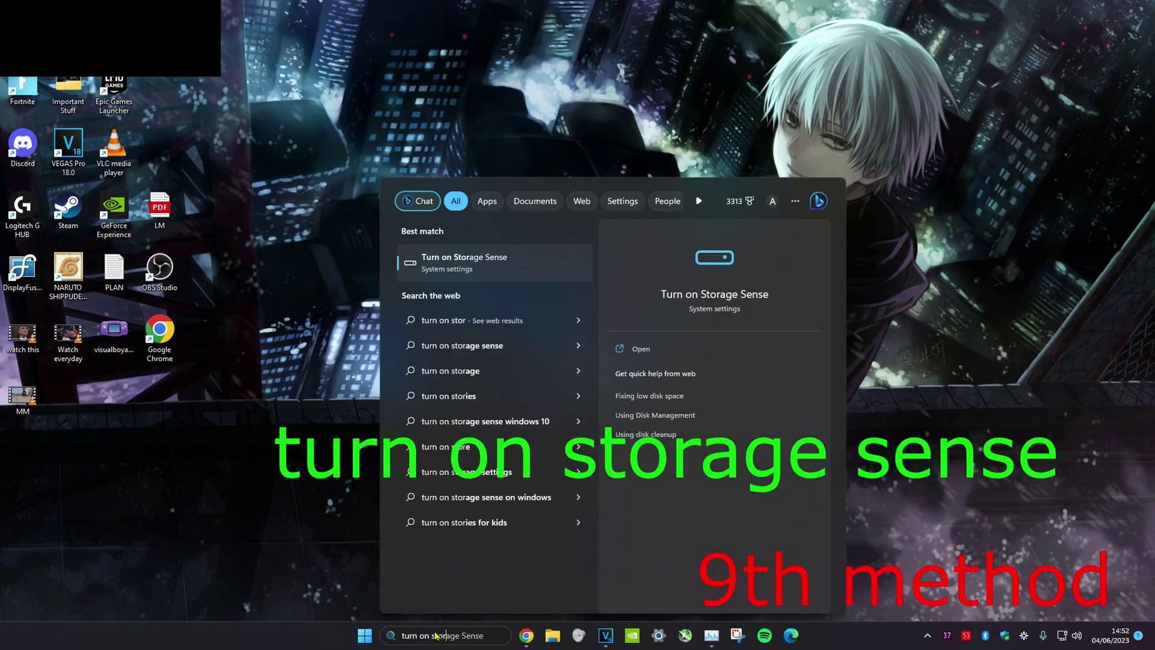
click(461, 267)
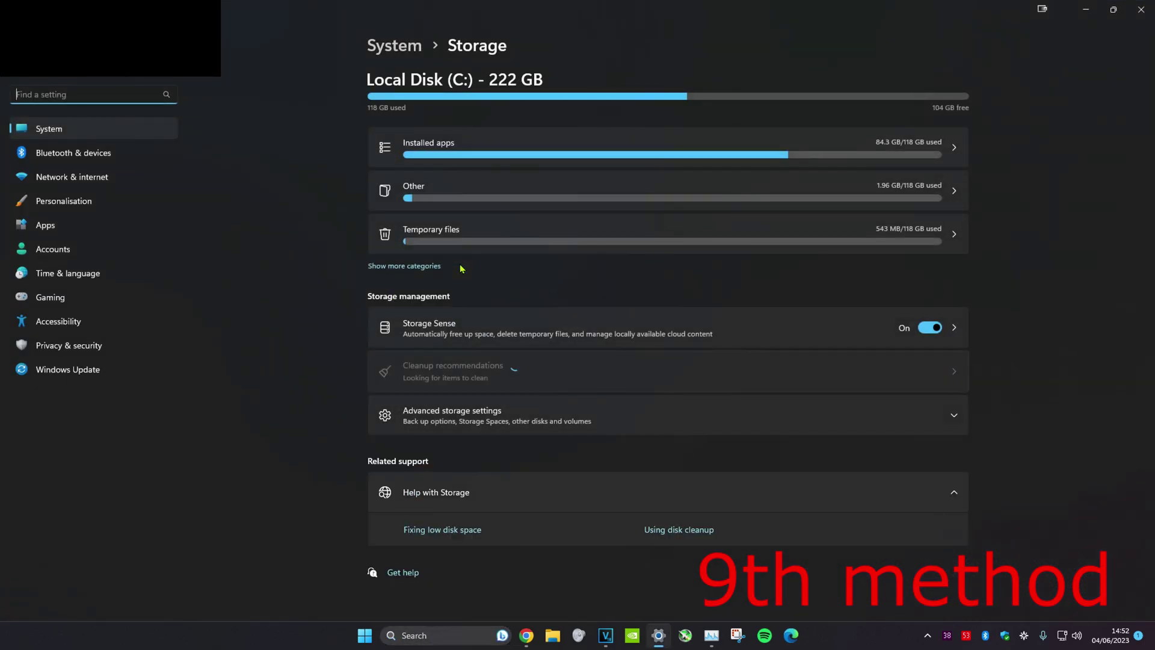
click(455, 331)
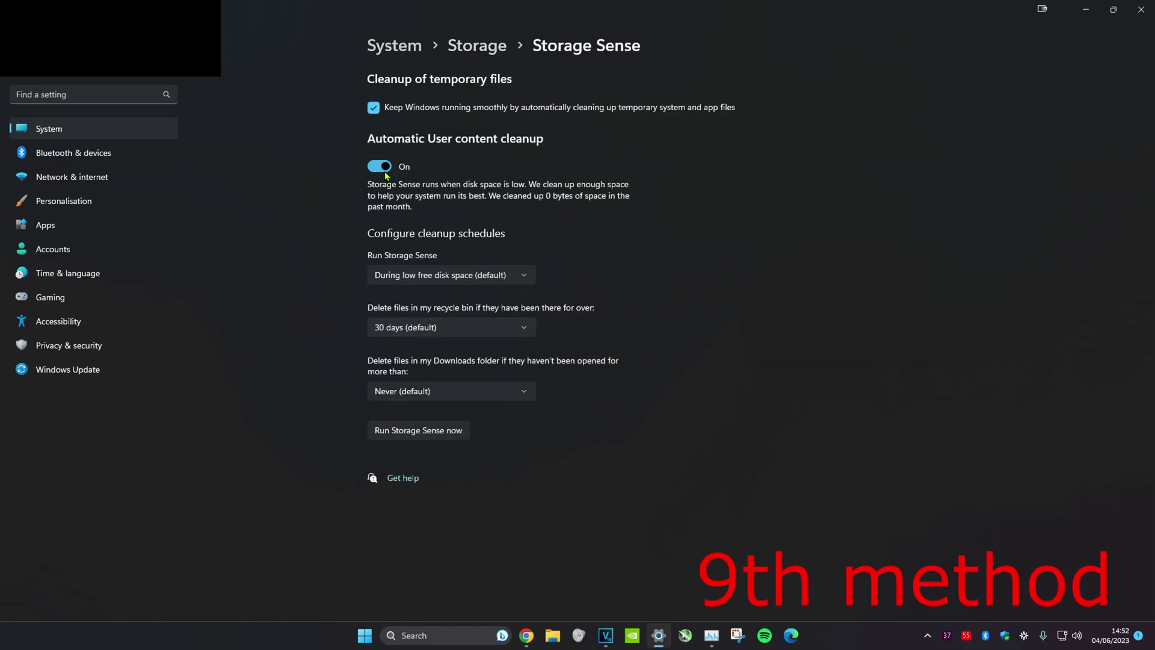
click(418, 431)
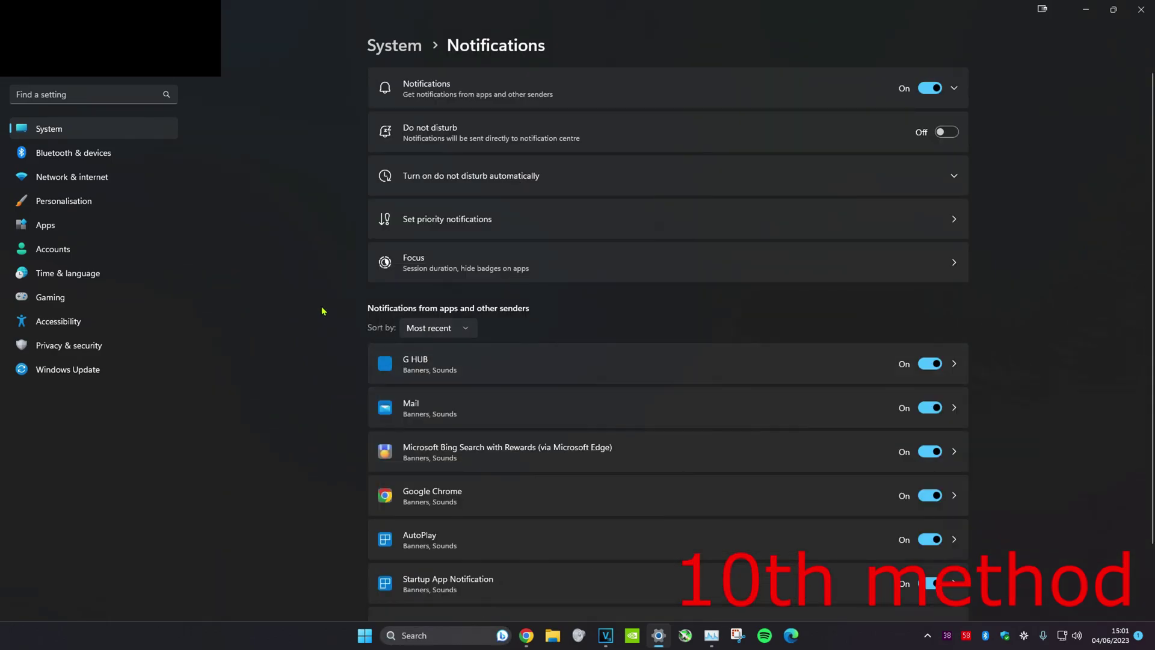
Step: In Notifications & actions, uncheck 'Get tips and suggestions' under Additional settings
click(453, 635)
text(notifications & actions)
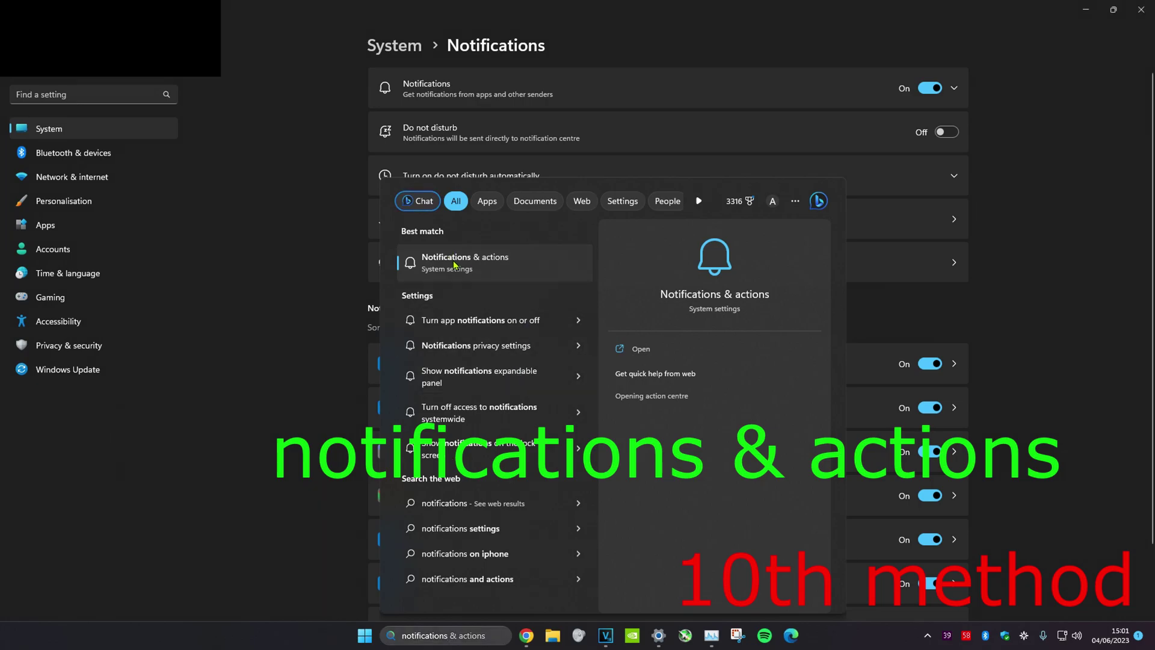
key(Return)
scroll(970, 271, down, 2)
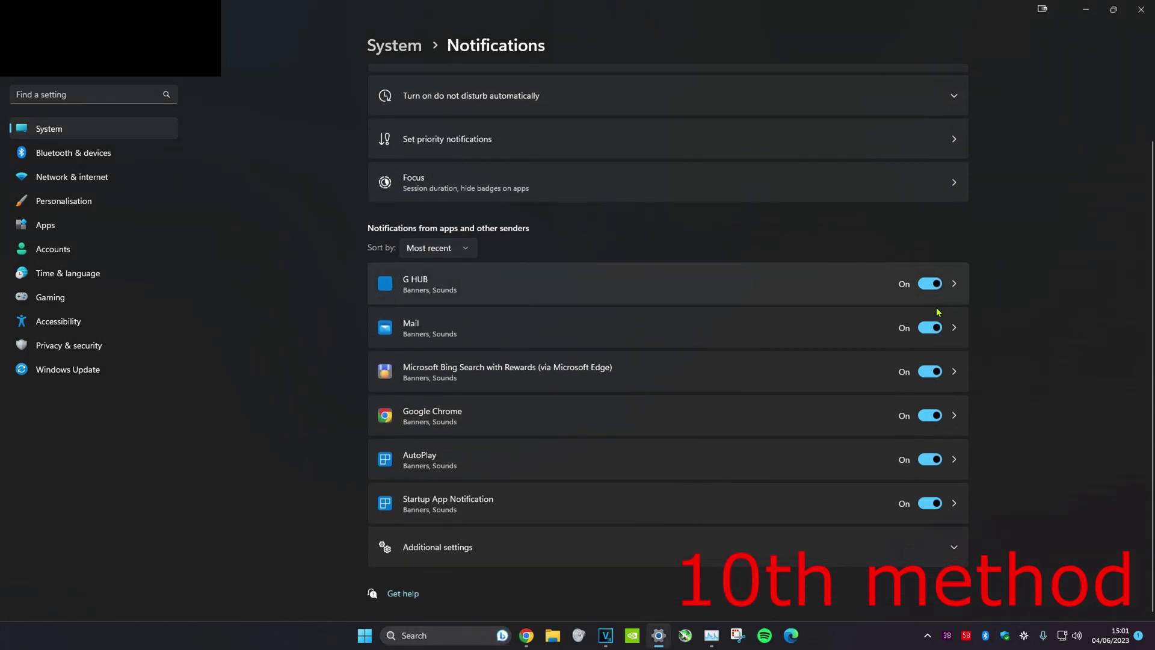
click(460, 548)
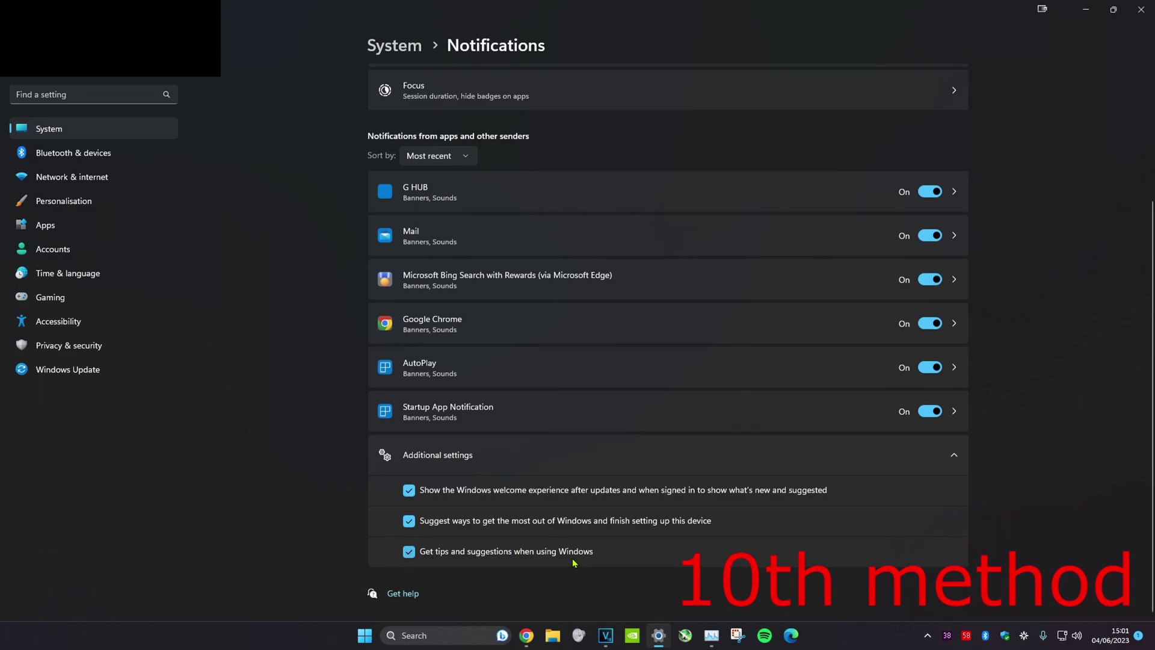
click(408, 553)
Step: Switch the main Notifications toggle off for all apps
scroll(292, 431, up, 3)
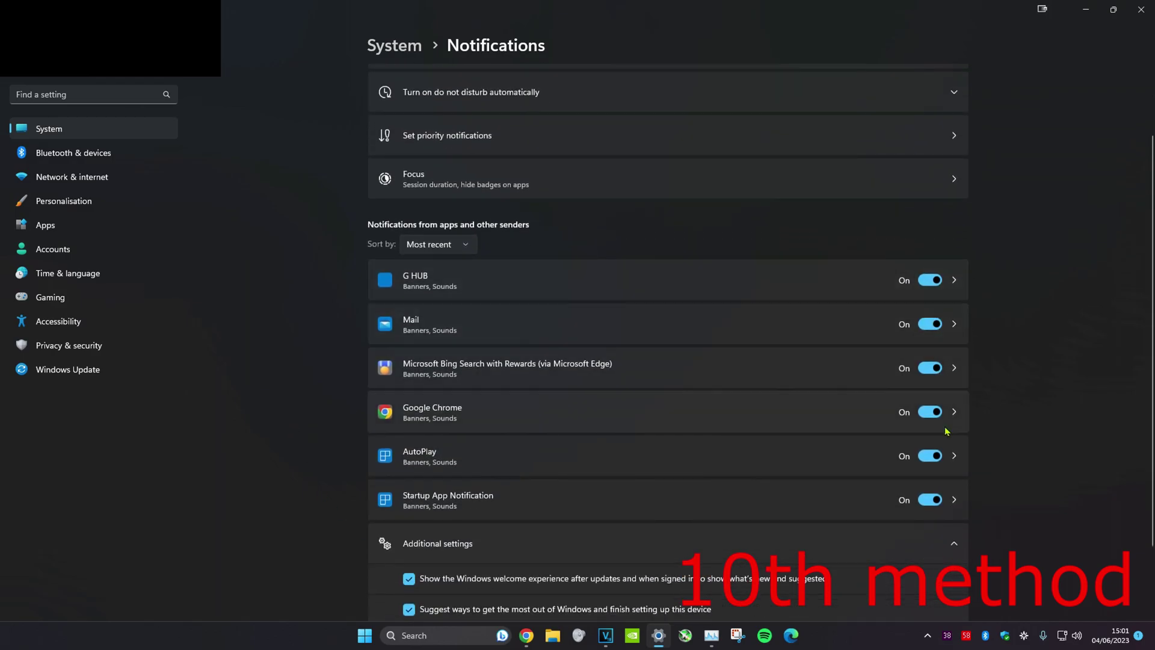
scroll(946, 443, up, 2)
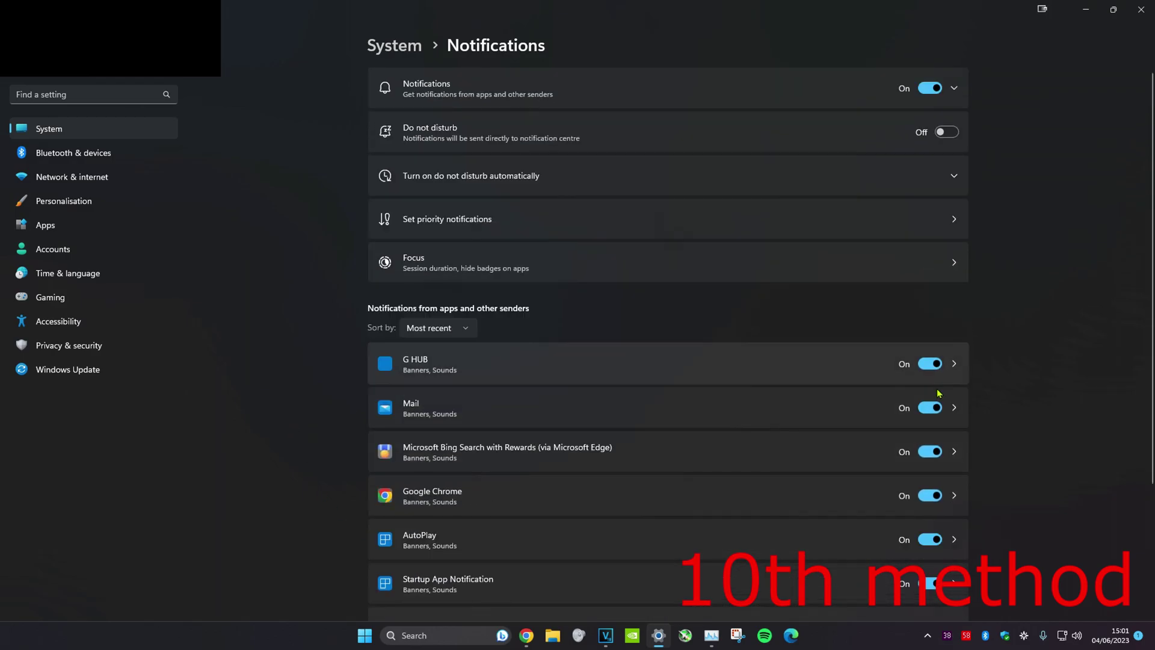
click(929, 88)
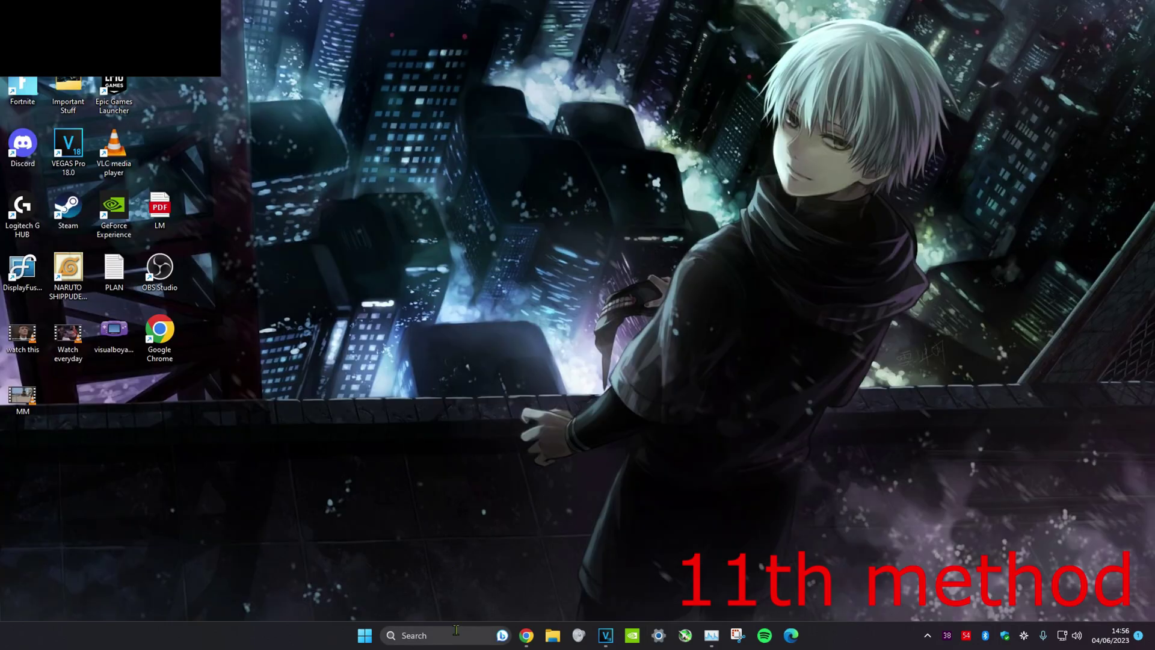
Step: Open Virus & threat protection's Scan options and select Full scan instead of Quick scan
click(456, 630)
text(virus & threat protection)
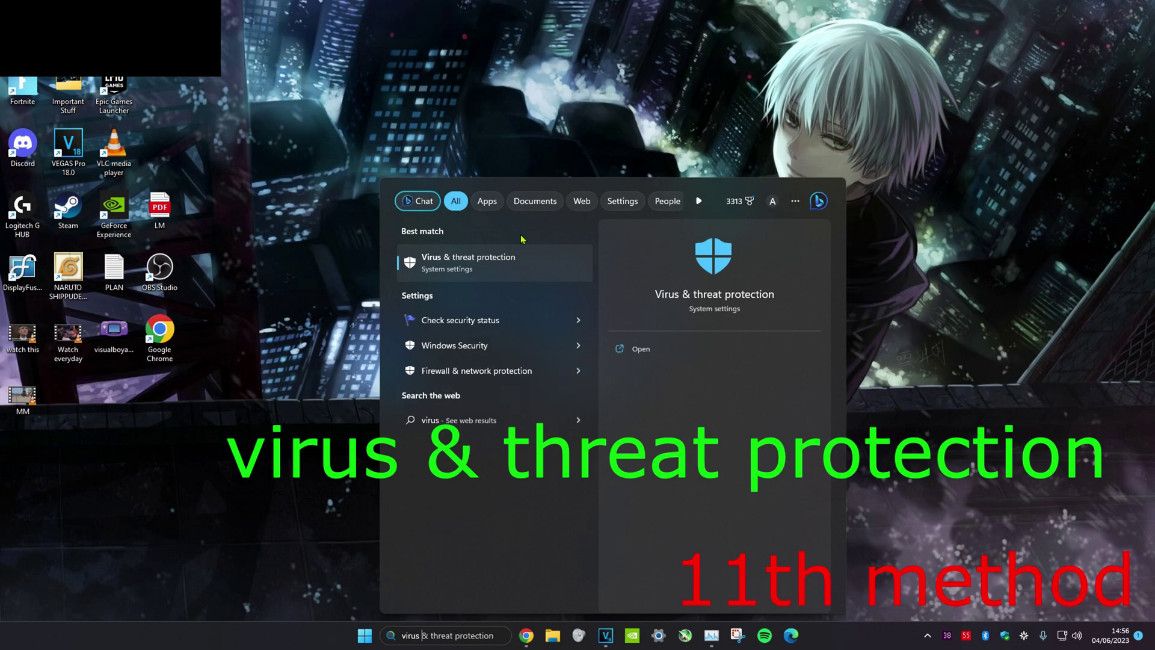
click(521, 257)
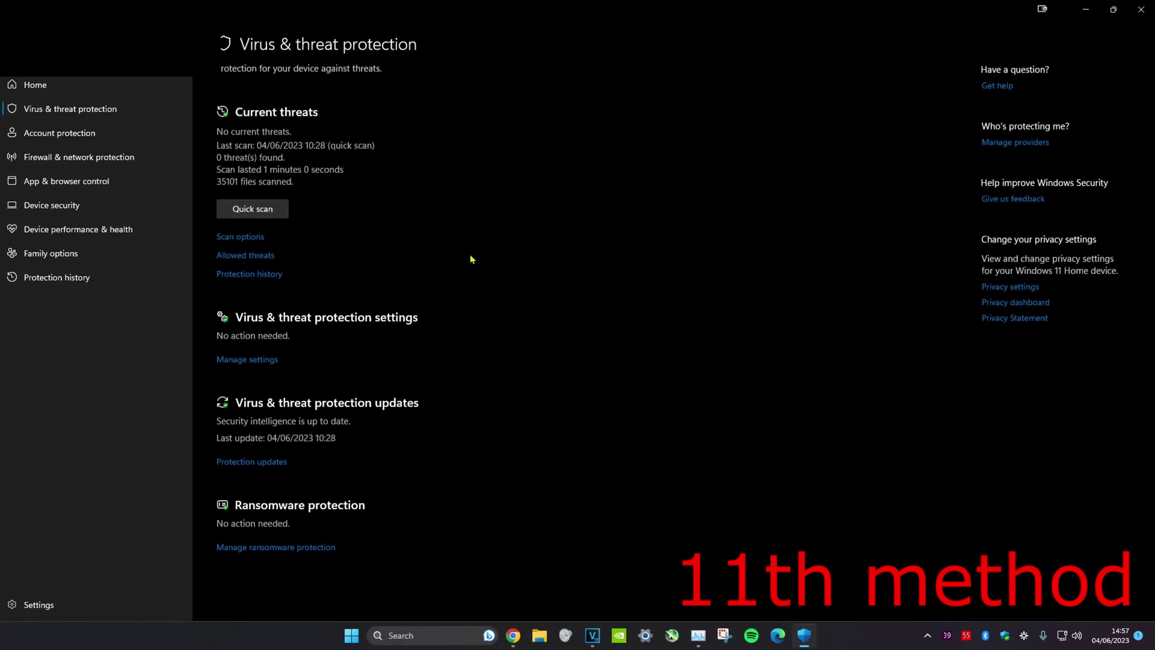
click(247, 236)
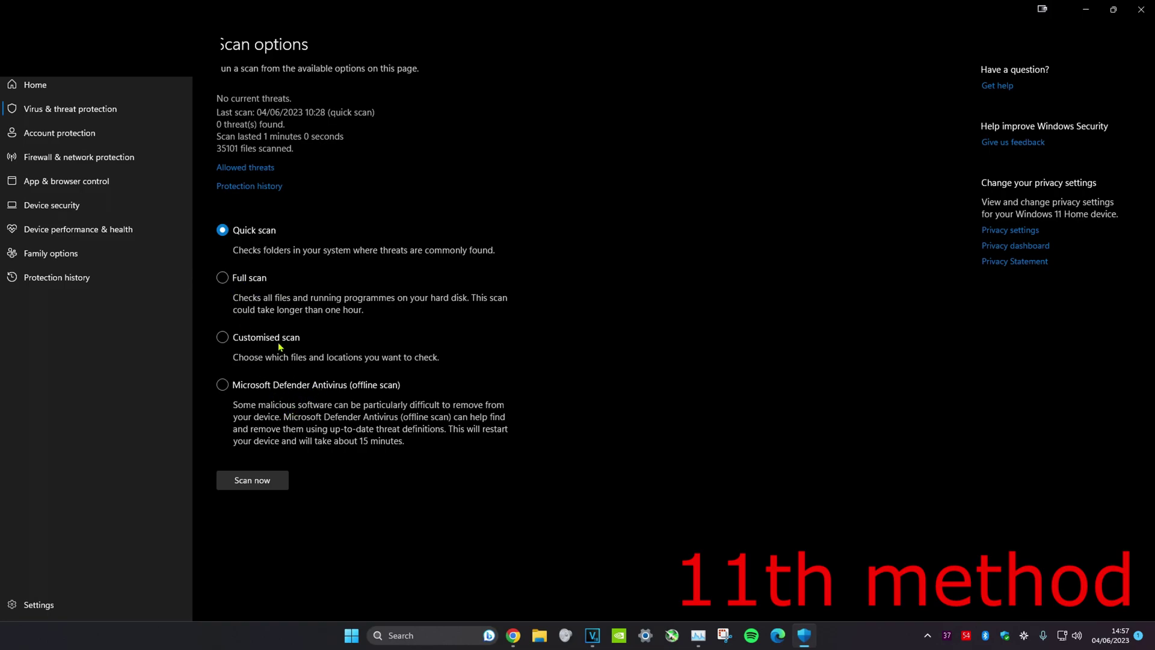
click(222, 277)
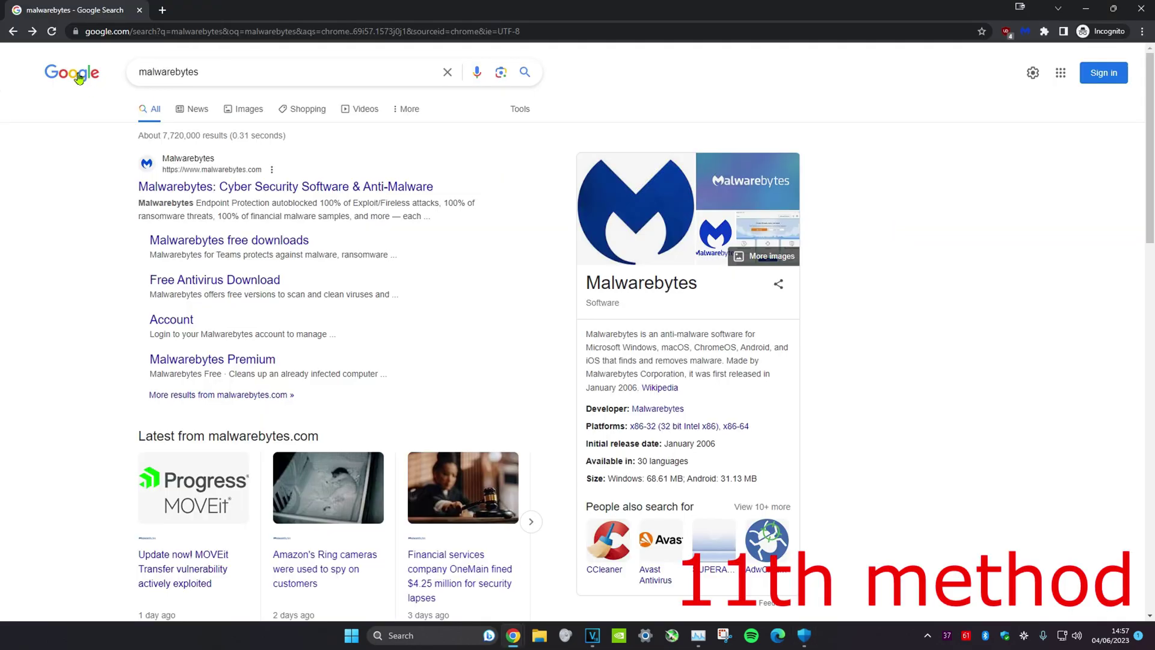
Step: Open the 'Malwarebytes: Cyber Security Software & Anti-Malware' result to reach malwarebytes.com
click(240, 193)
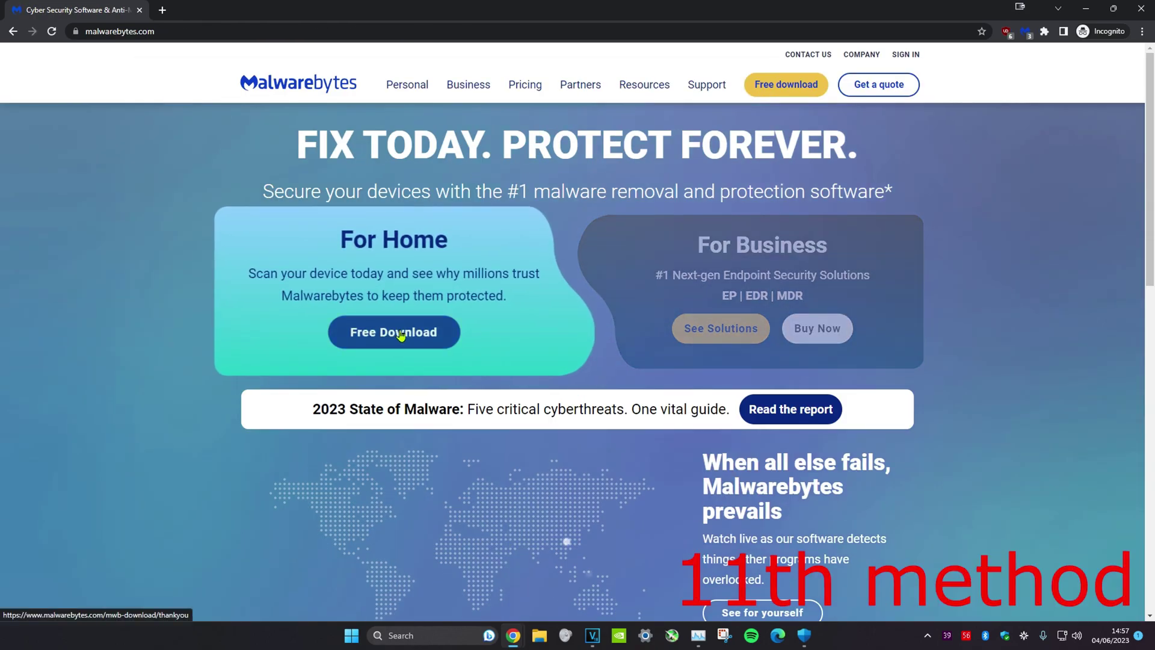